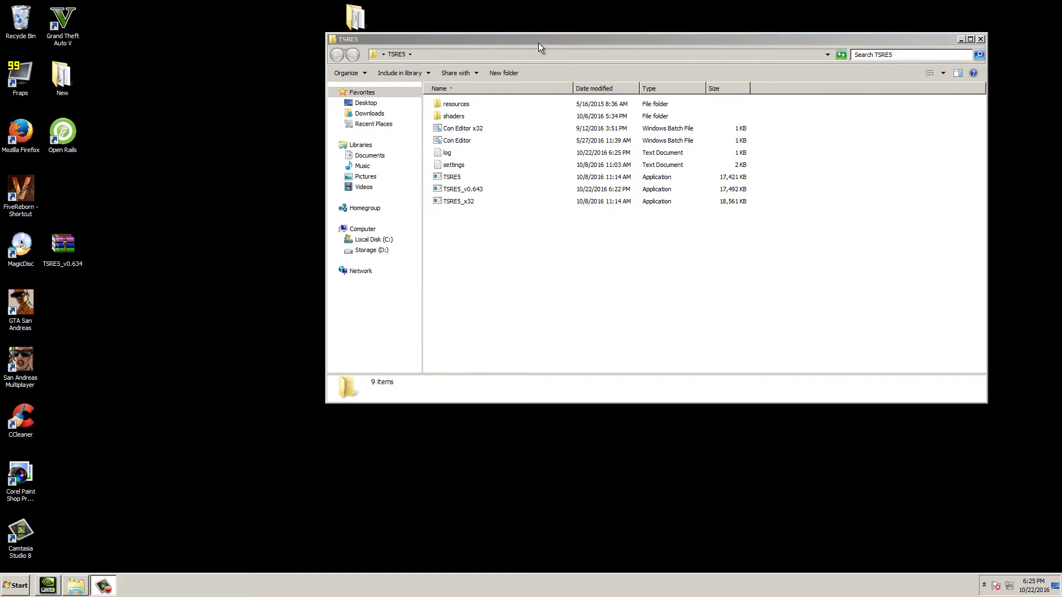
# Step: Drag the TSRE5 folder window aside in Windows Explorer
pyautogui.moveTo(539, 42); pyautogui.dragTo(522, 85)
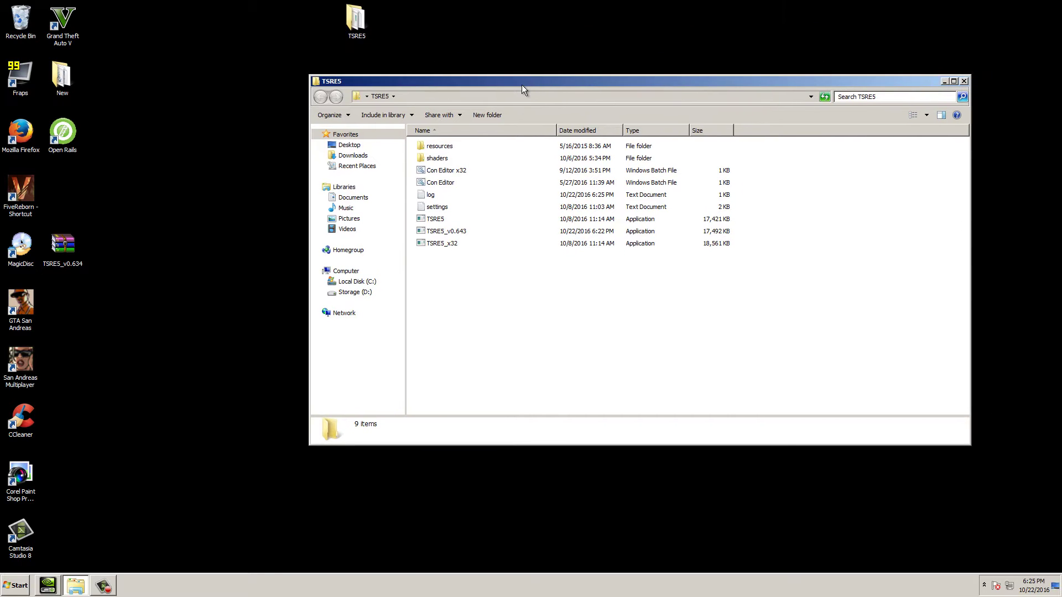
# Step: Launch the Con Editor batch file, accepting the security and experimental-version warnings
pyautogui.doubleClick(442, 184)
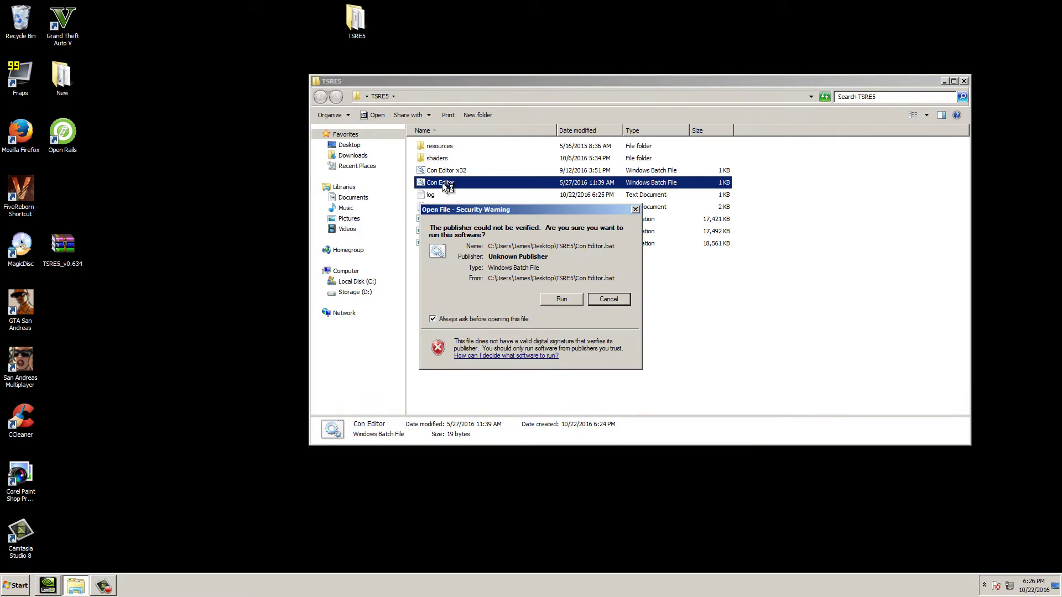
pyautogui.click(566, 307)
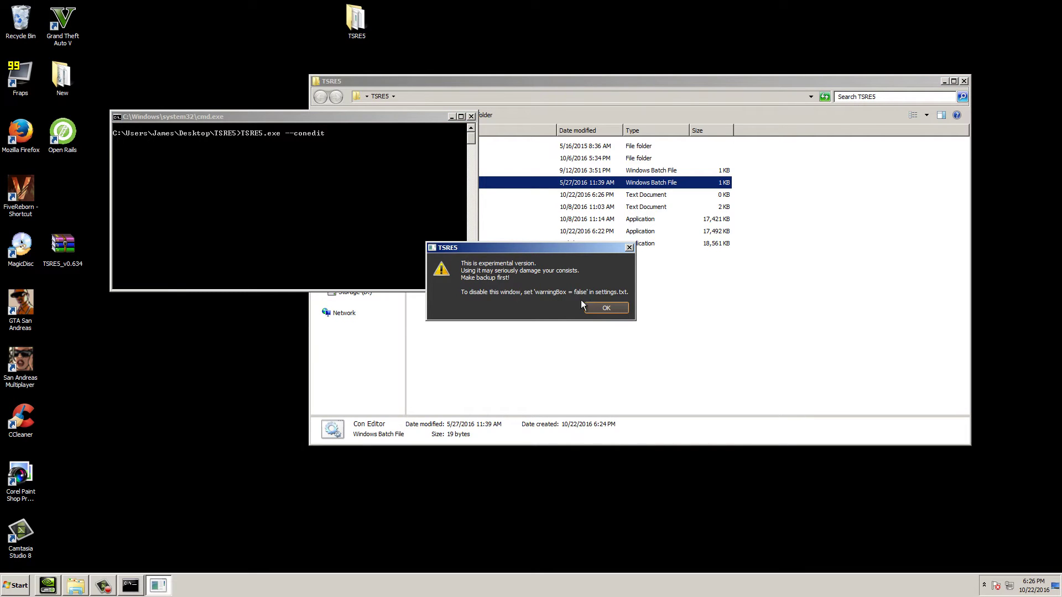
pyautogui.click(595, 309)
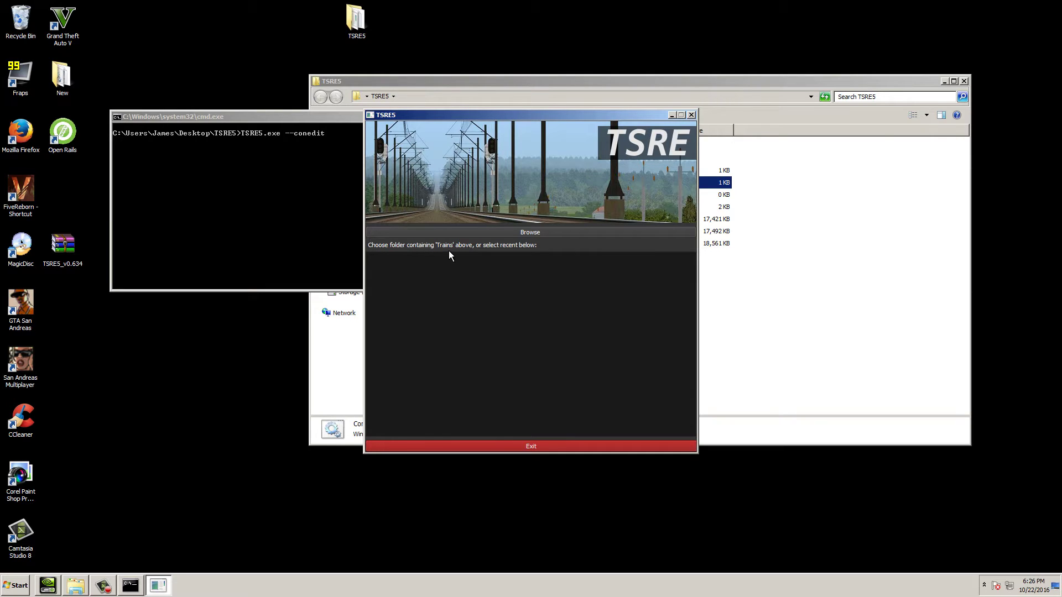
# Step: Choose C:/Program Files (x86)/Train Game as the game folder
pyautogui.click(532, 233)
pyautogui.click(418, 328)
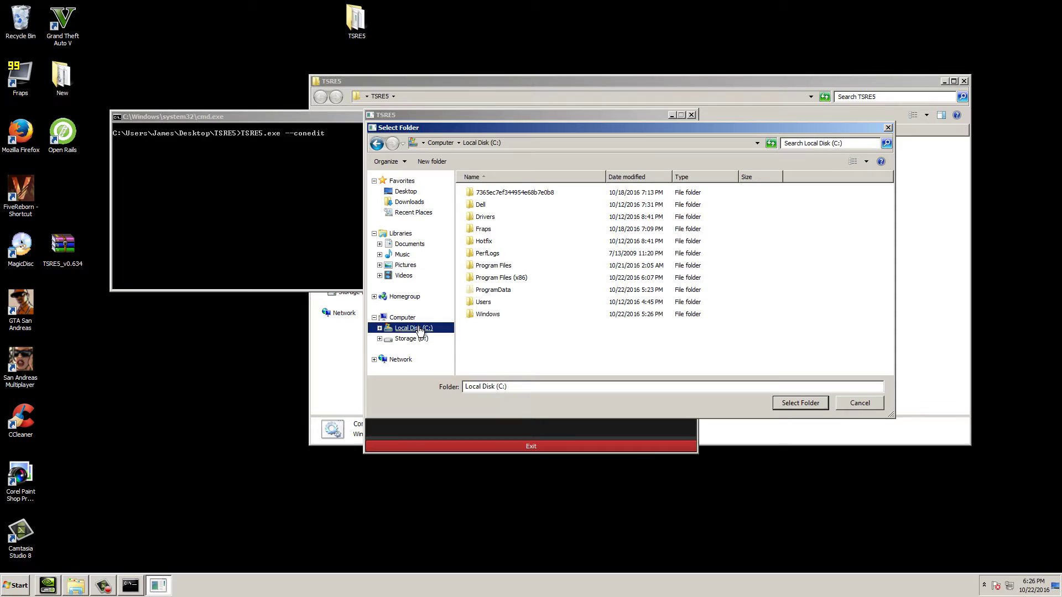
pyautogui.doubleClick(496, 279)
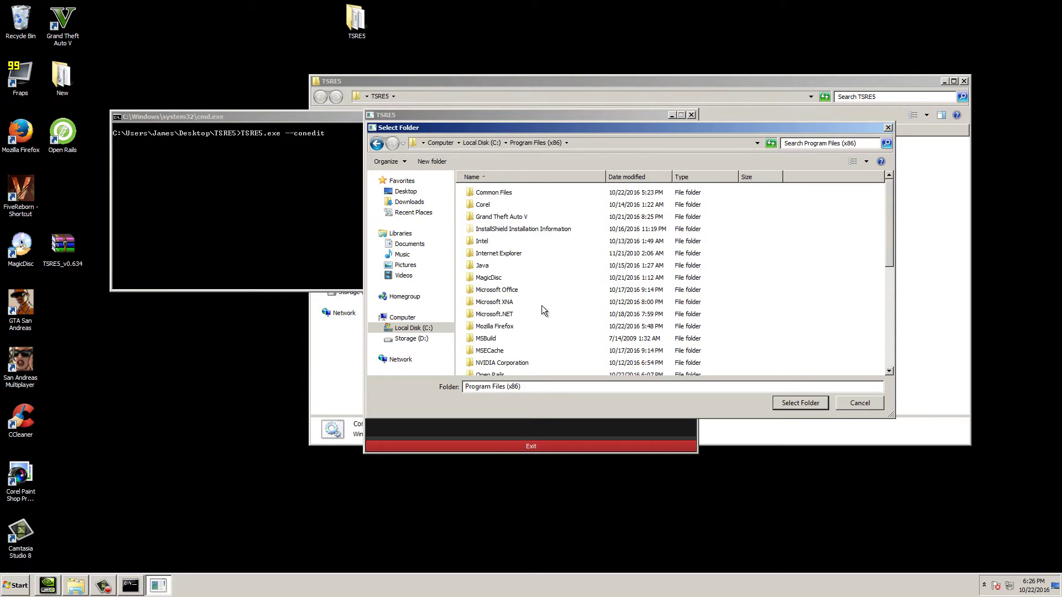
pyautogui.scroll(-4, 545, 311)
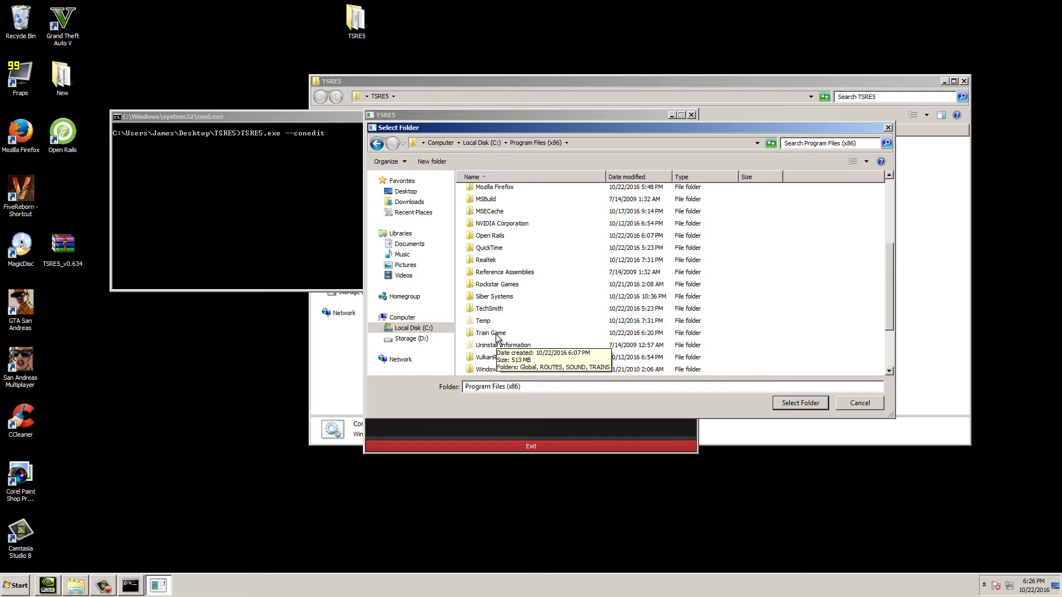
pyautogui.doubleClick(497, 334)
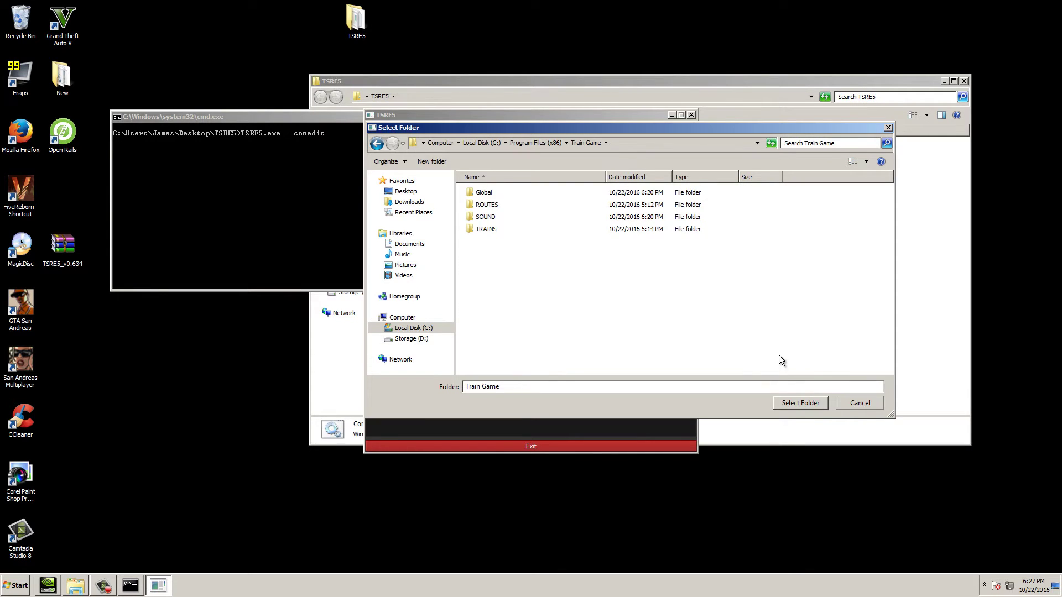
pyautogui.click(789, 406)
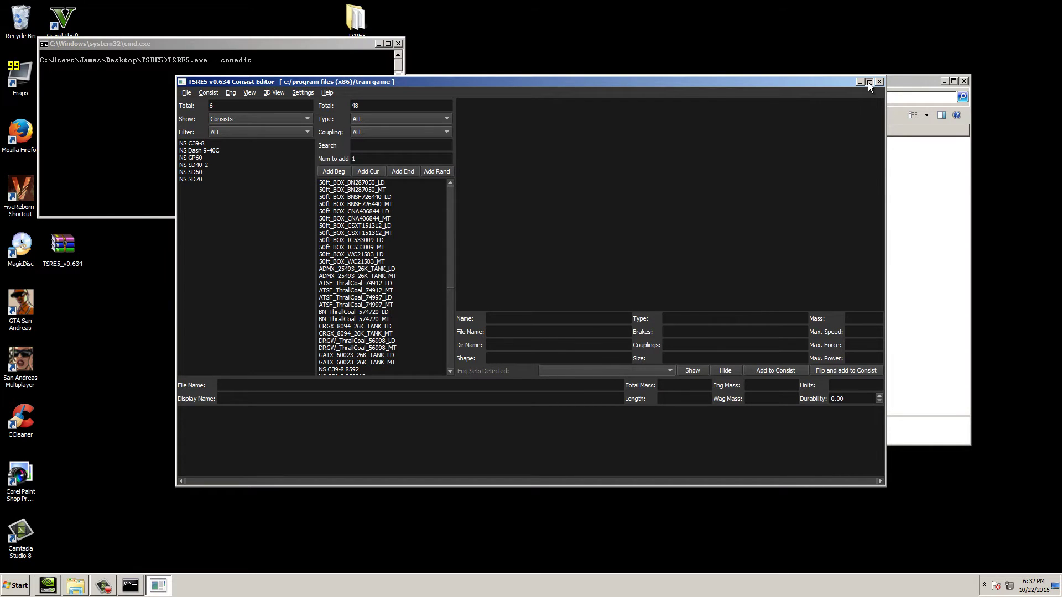
# Step: Maximize the editor and preview the NS C39-8, SD40-2, Dash 9-40C, SD60 and SD70 consists, ending on NS GP60
pyautogui.click(868, 82)
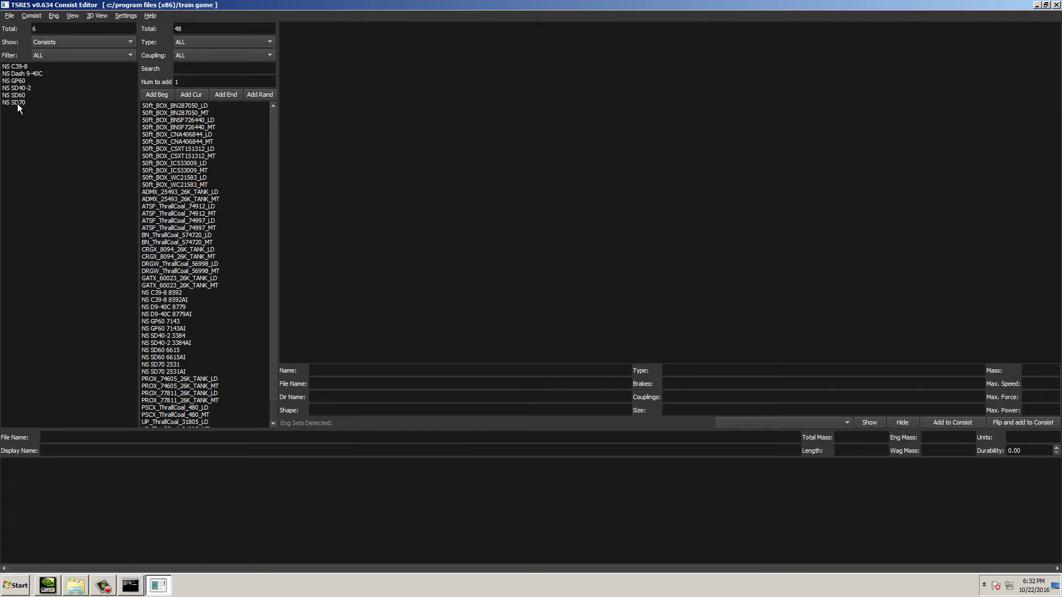
pyautogui.click(19, 67)
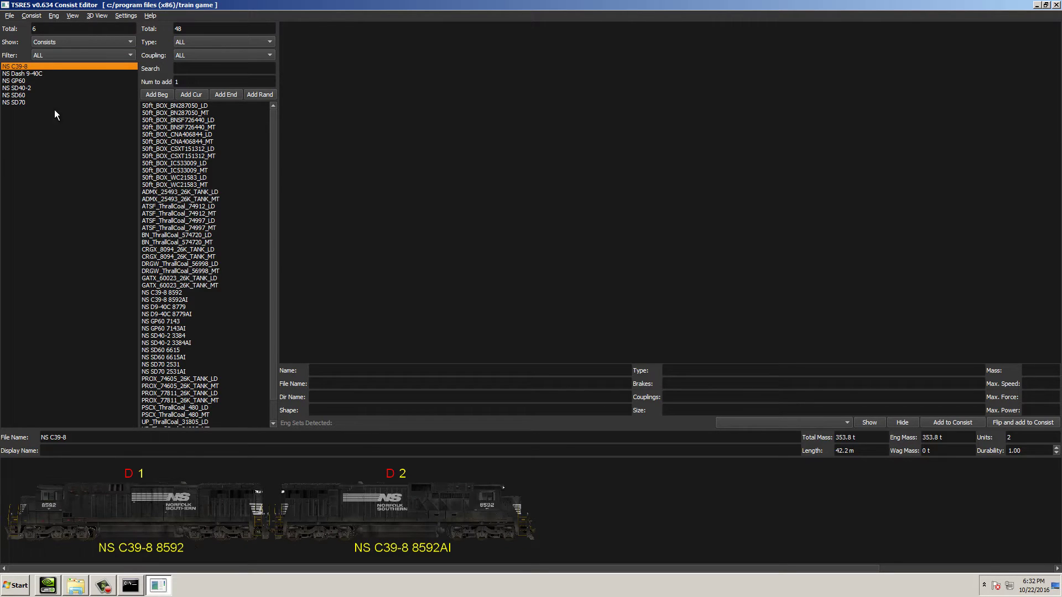
pyautogui.click(24, 89)
pyautogui.click(26, 81)
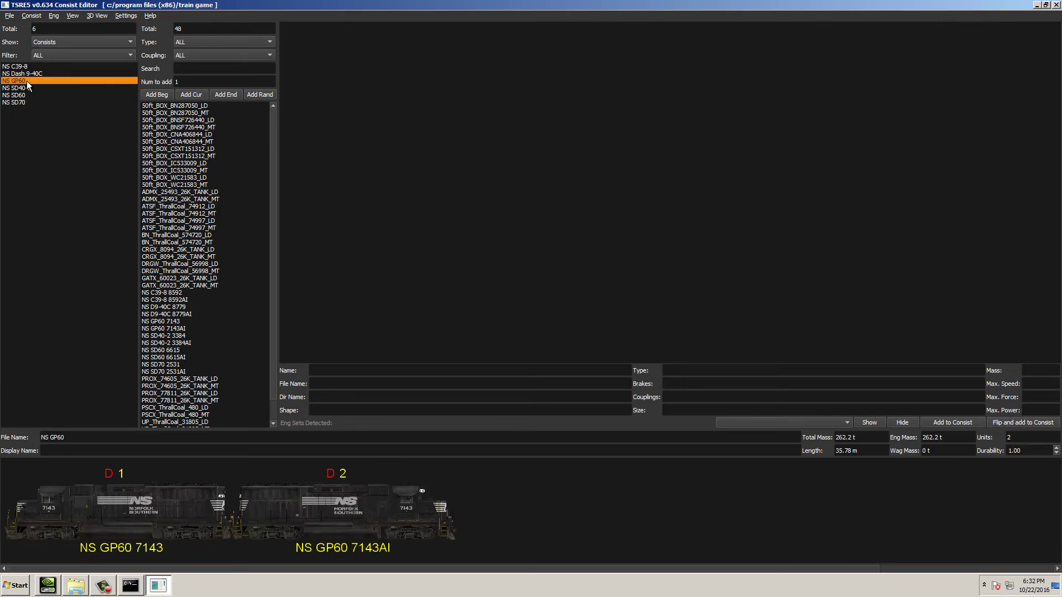
pyautogui.click(37, 67)
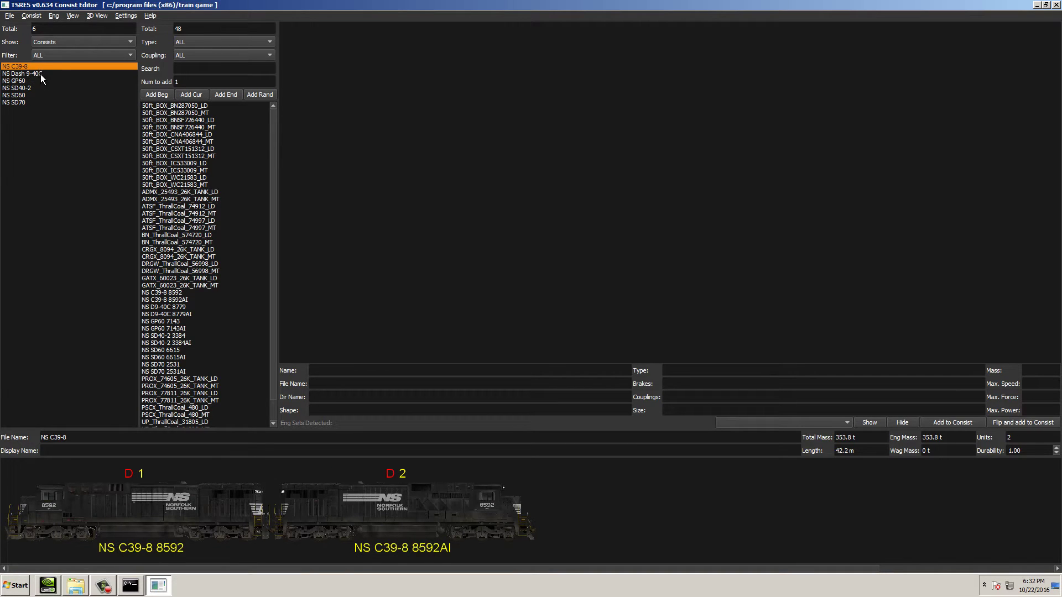
pyautogui.click(39, 75)
pyautogui.click(27, 93)
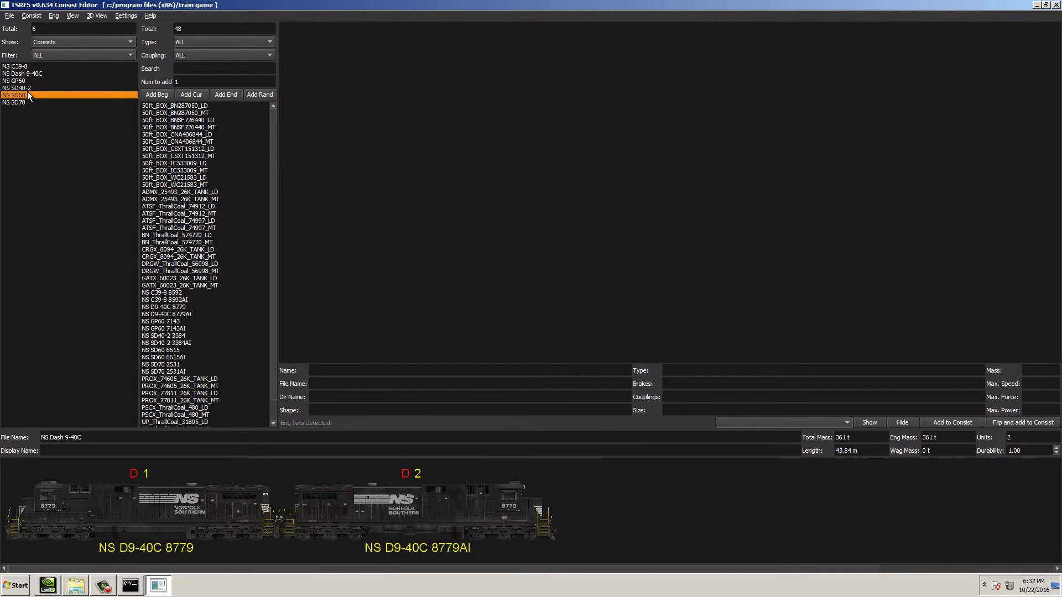
pyautogui.click(26, 89)
pyautogui.click(23, 97)
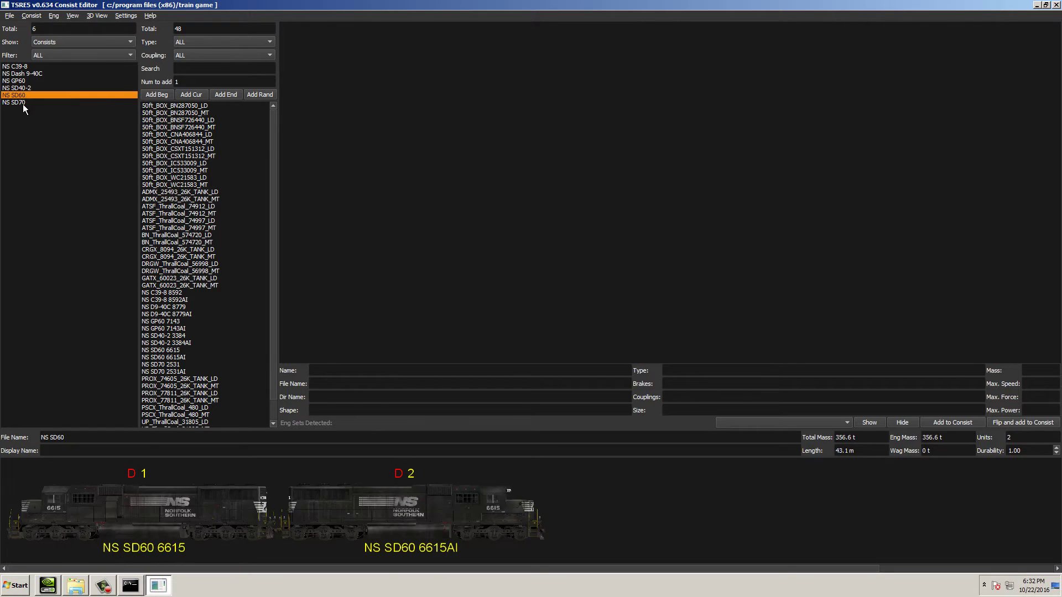
pyautogui.click(23, 104)
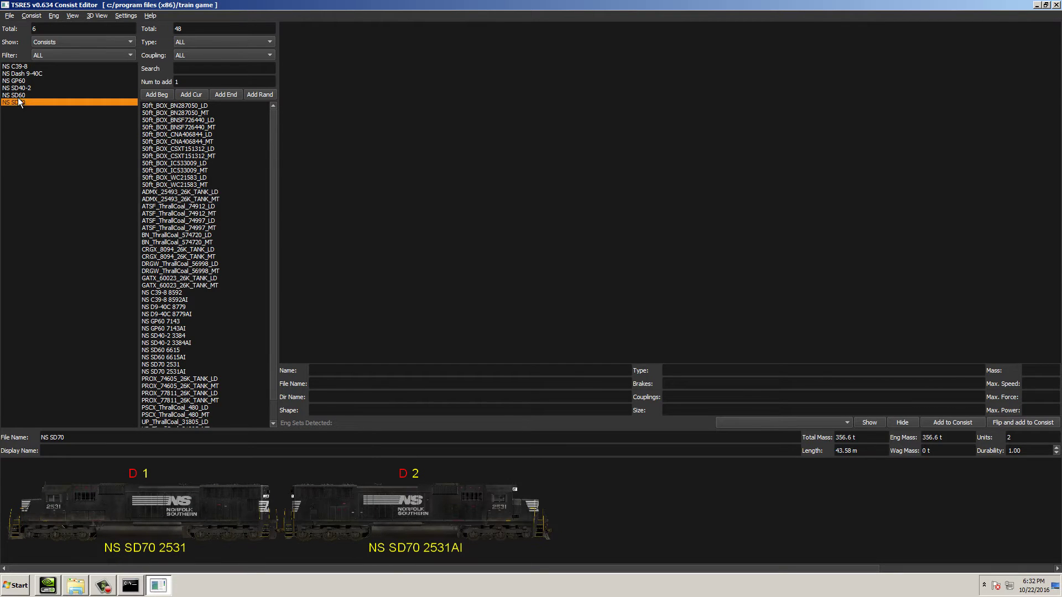
pyautogui.click(20, 95)
pyautogui.click(20, 82)
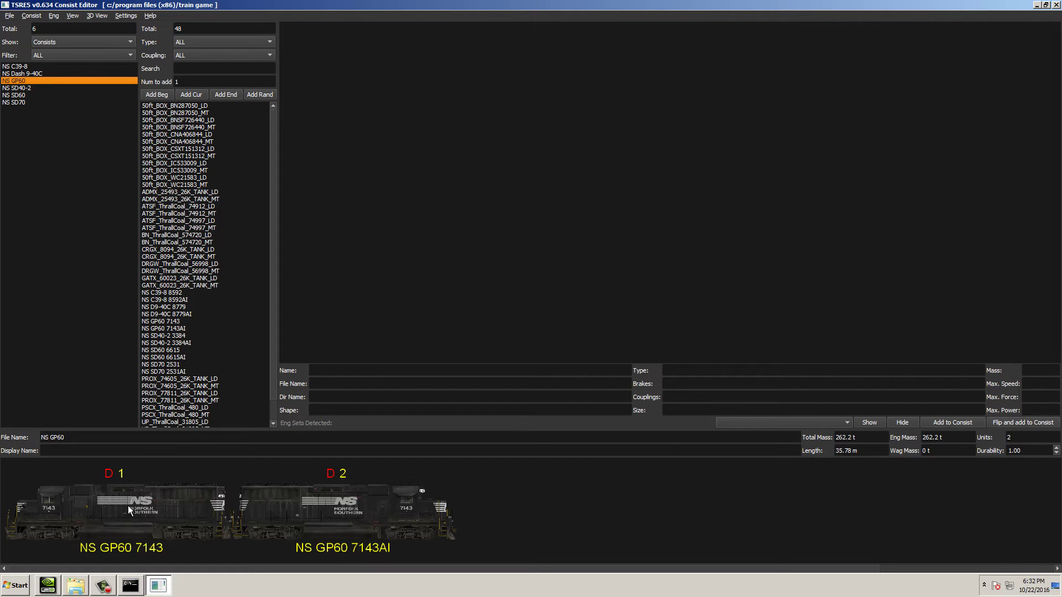
# Step: Add the BN287050 and BNSF726440 boxcars to the NS GP60 consist
pyautogui.doubleClick(175, 106)
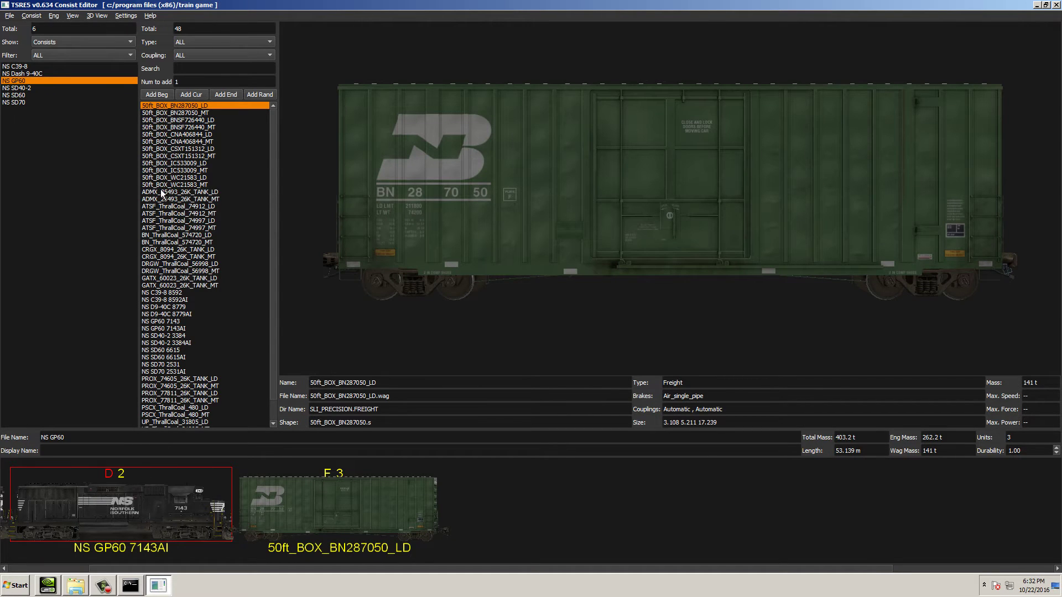
pyautogui.click(187, 119)
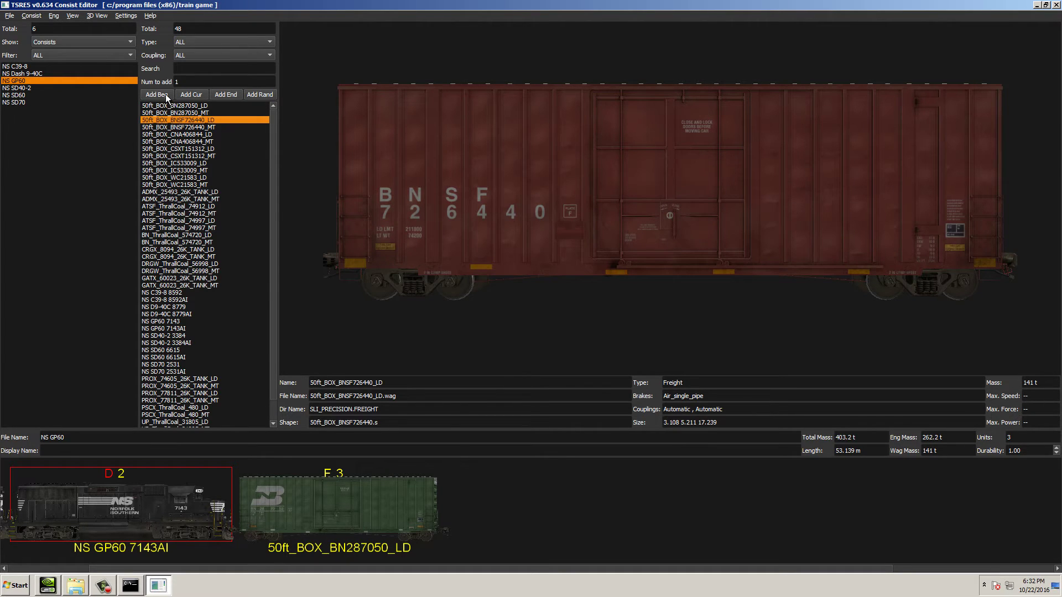
pyautogui.click(187, 94)
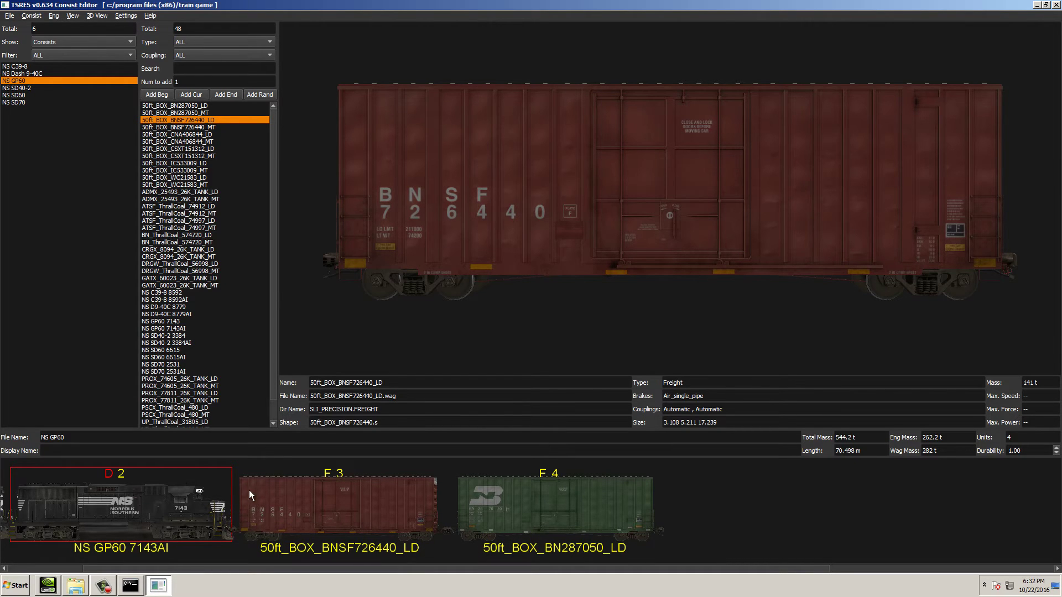
# Step: Delete both boxcars, leaving only the GP60 locomotive
pyautogui.click(342, 512)
pyautogui.press('Delete')
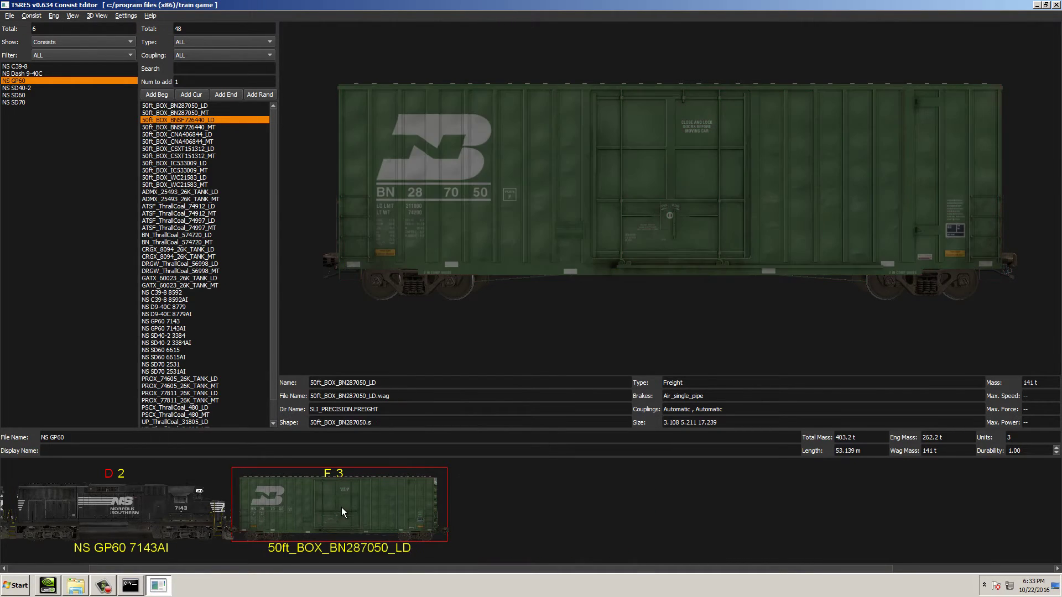
pyautogui.press('Delete')
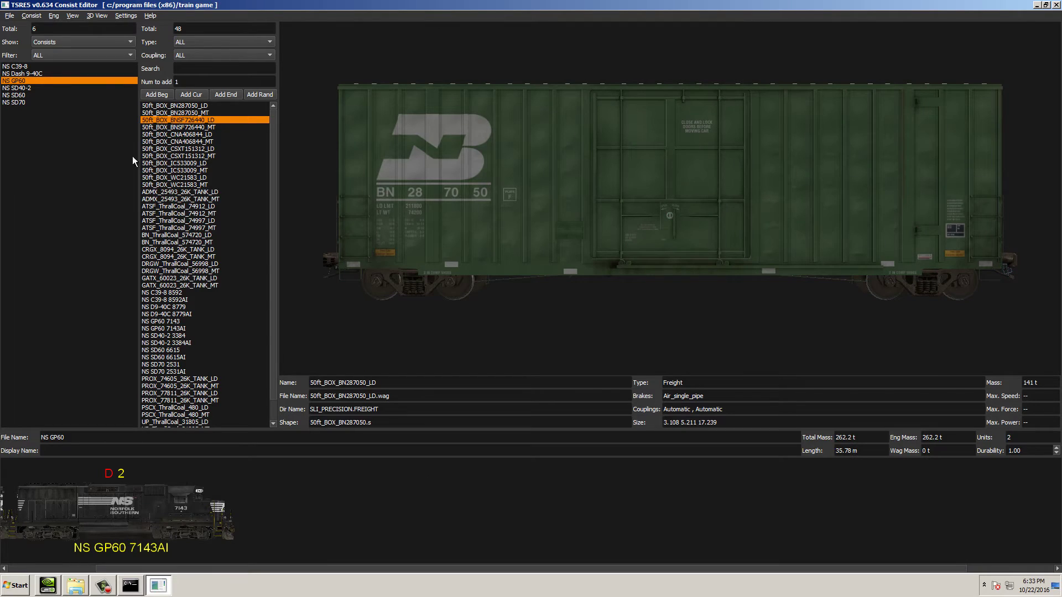
# Step: Start a new consist holding the NS C39-8 8592, then select the ADMX_25493_26K_TANK_LD tank car
pyautogui.click(10, 16)
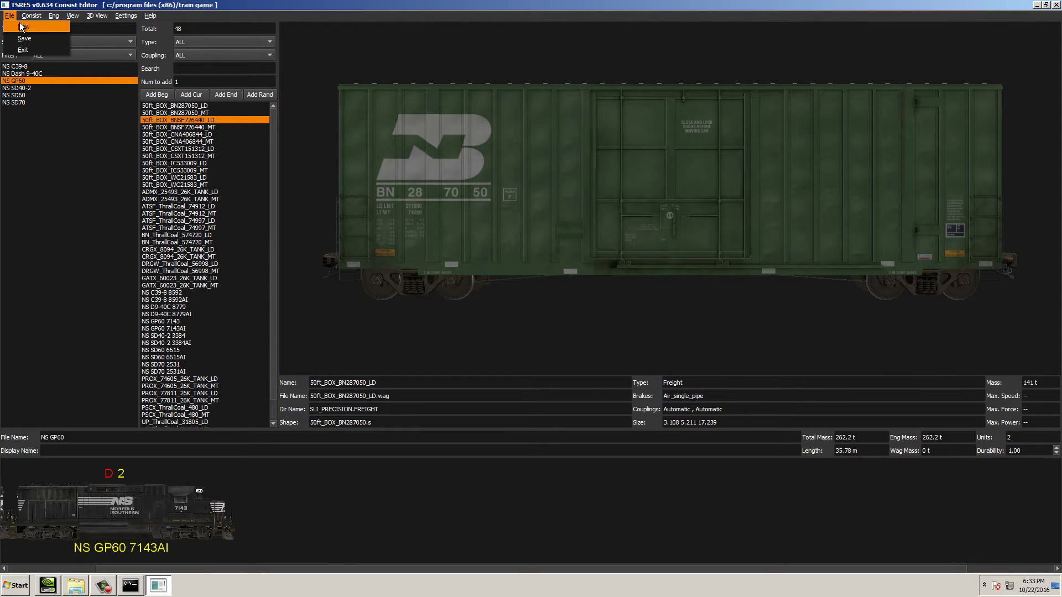
pyautogui.click(21, 26)
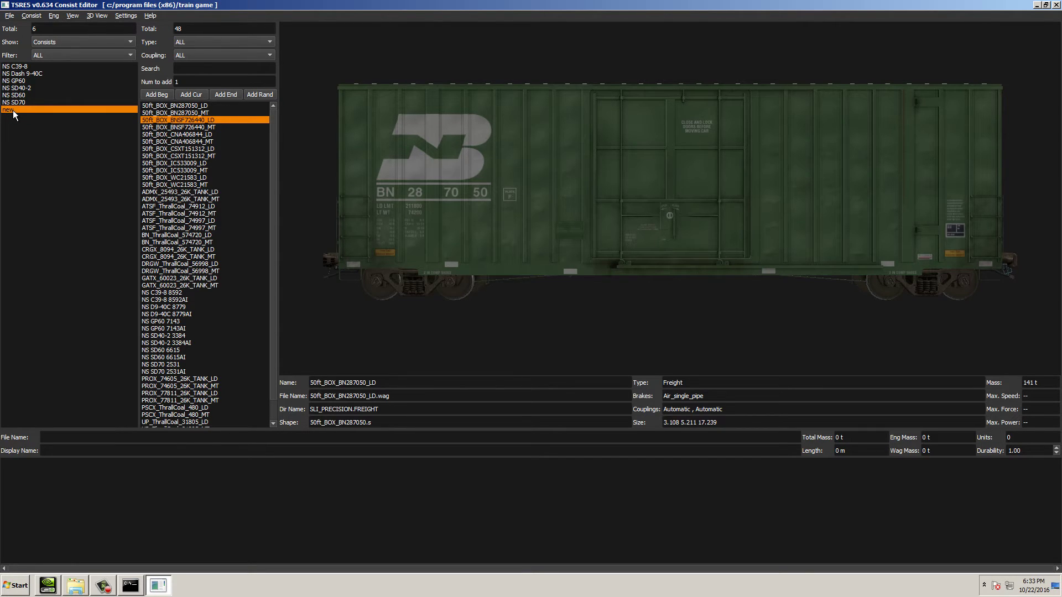
pyautogui.moveTo(269, 134); pyautogui.dragTo(270, 209)
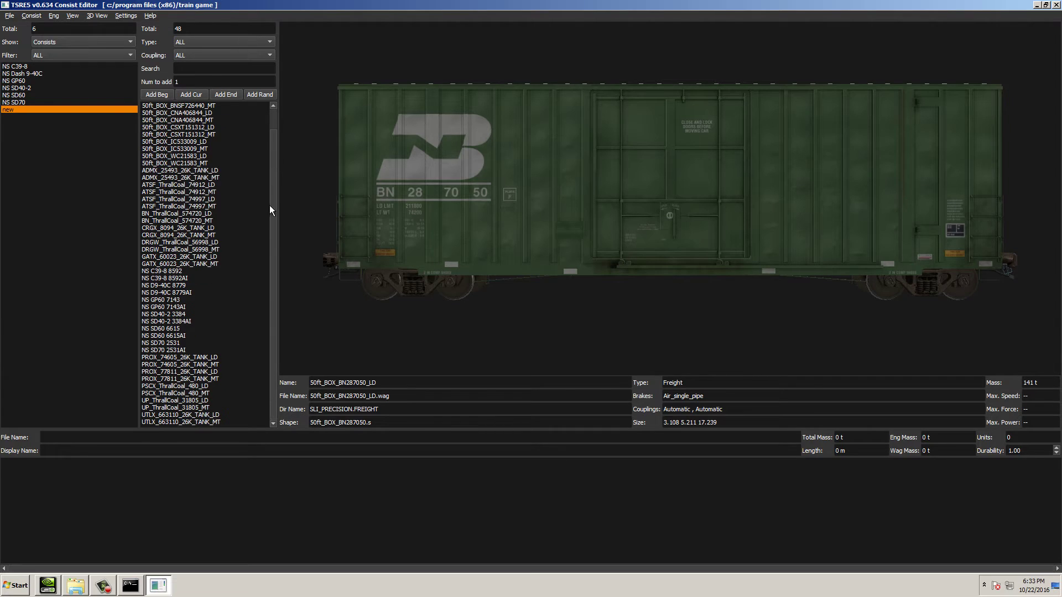
pyautogui.click(163, 272)
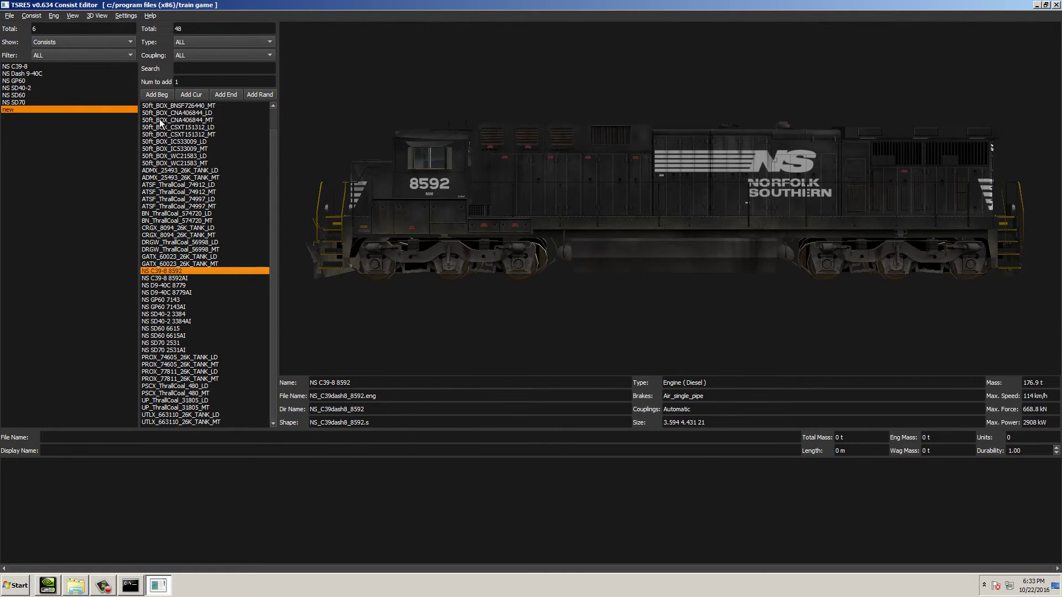
pyautogui.click(189, 95)
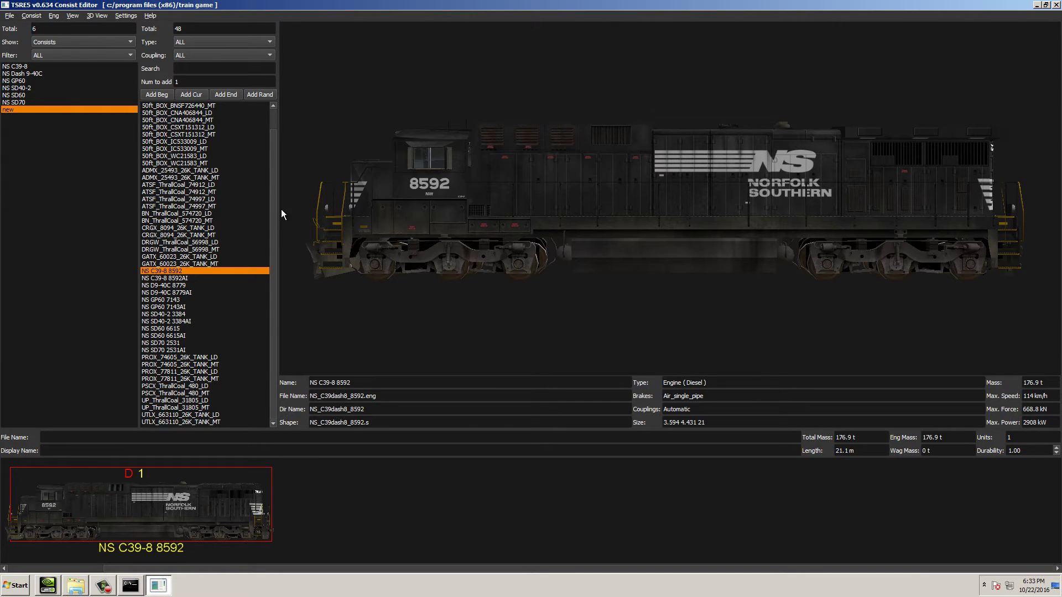
pyautogui.scroll(1, 270, 247)
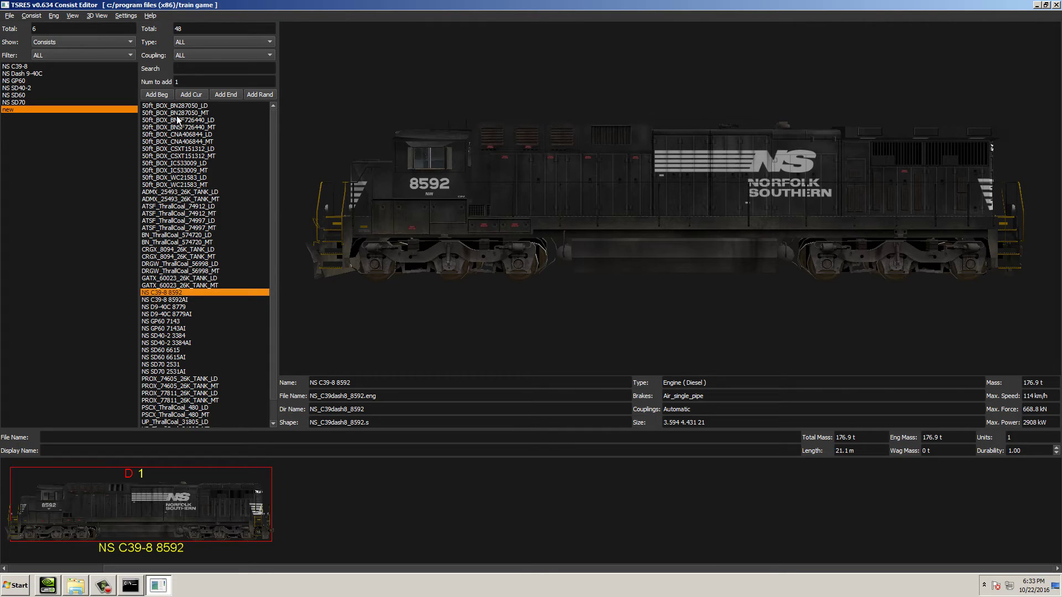
pyautogui.click(177, 194)
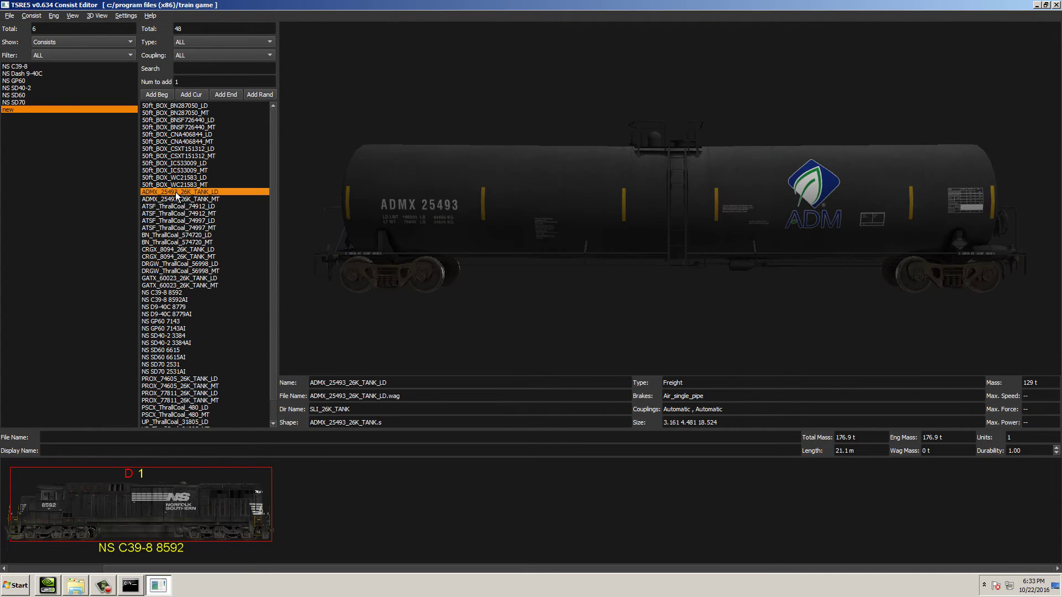
# Step: Append 80 ADMX_25493_26K_TANK_LD tank cars at the end, then select NS SD70 2531
pyautogui.doubleClick(185, 81)
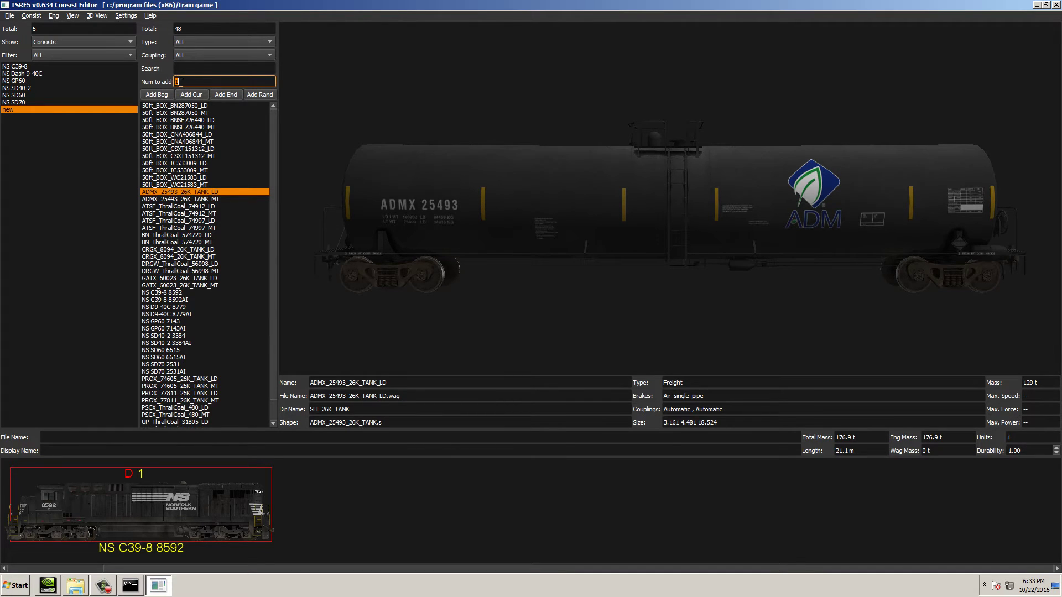
pyautogui.click(225, 94)
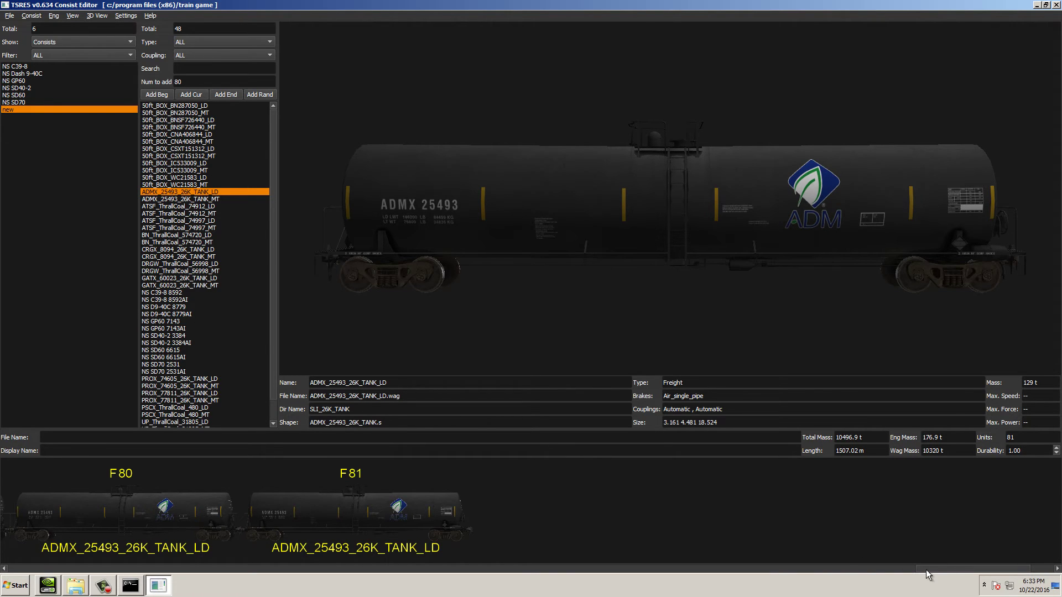
pyautogui.moveTo(926, 570); pyautogui.dragTo(6, 574)
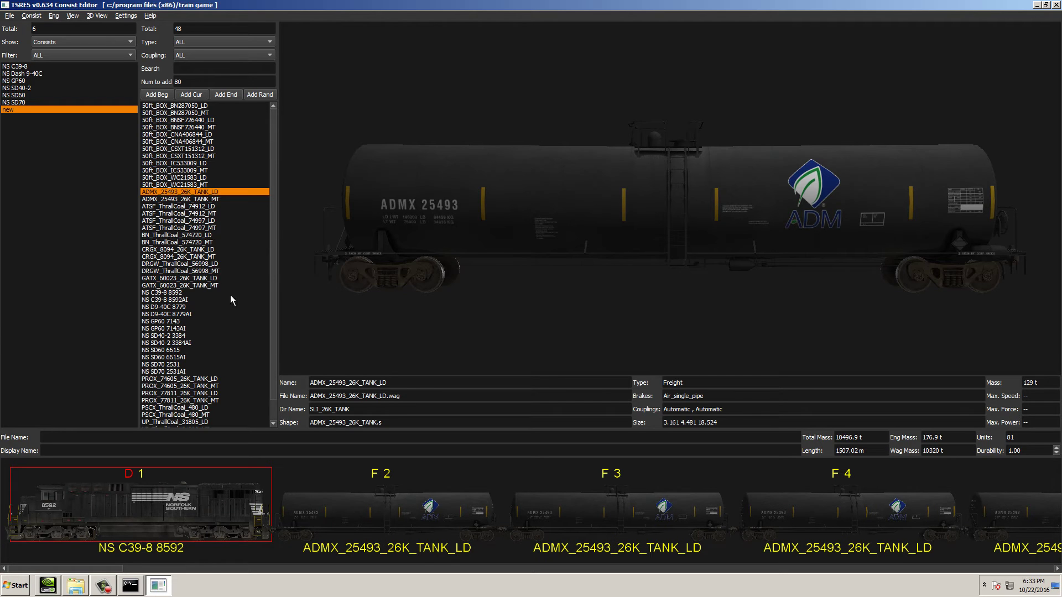
pyautogui.click(163, 365)
pyautogui.click(211, 82)
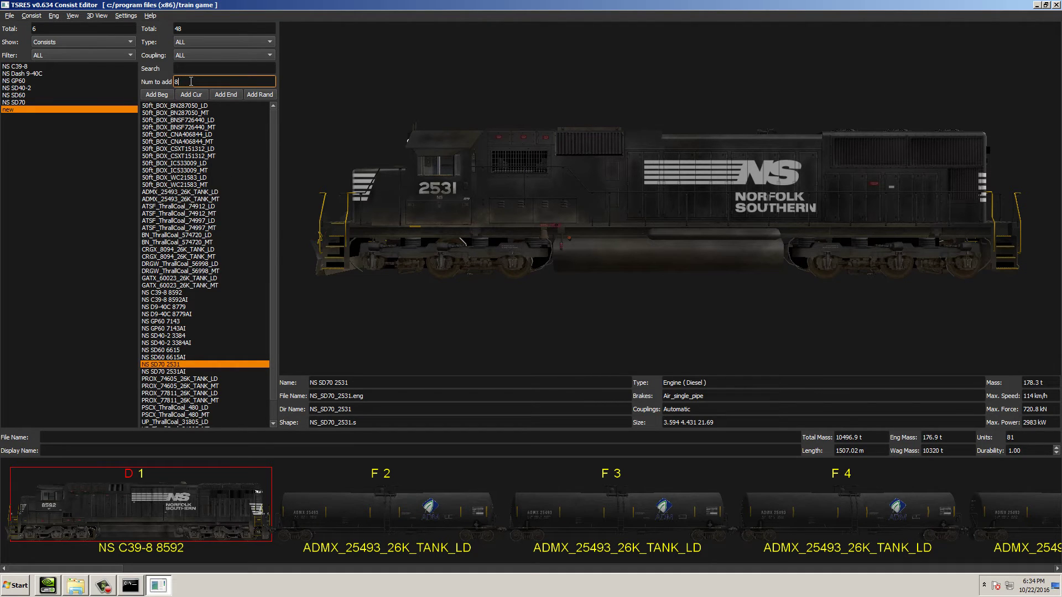
# Step: Append one NS SD70 2531 at the end, then delete the extra unit D82
pyautogui.write('1')
pyautogui.click(229, 94)
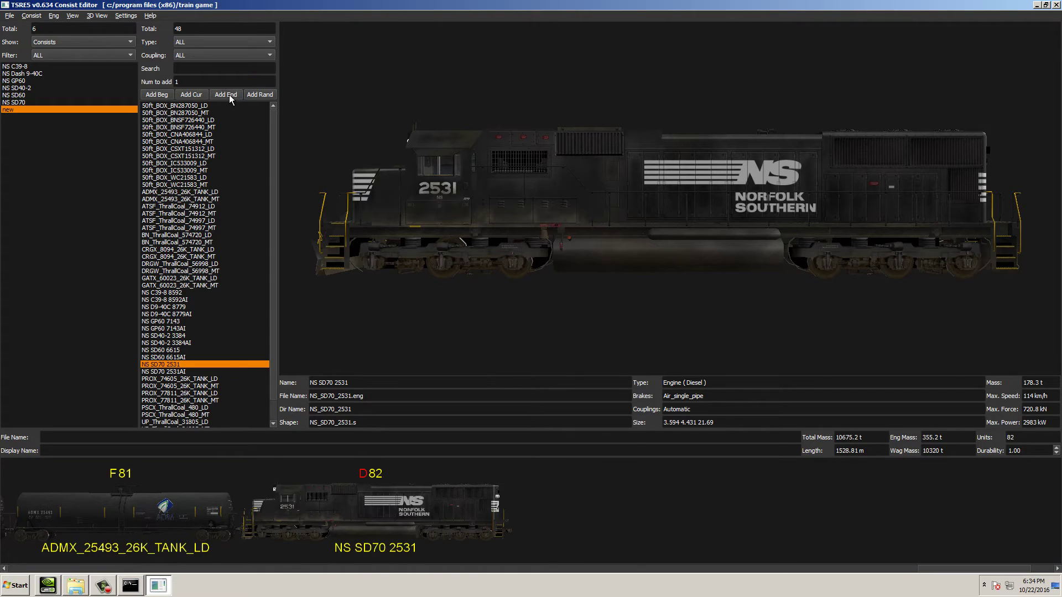
pyautogui.click(196, 84)
pyautogui.click(348, 511)
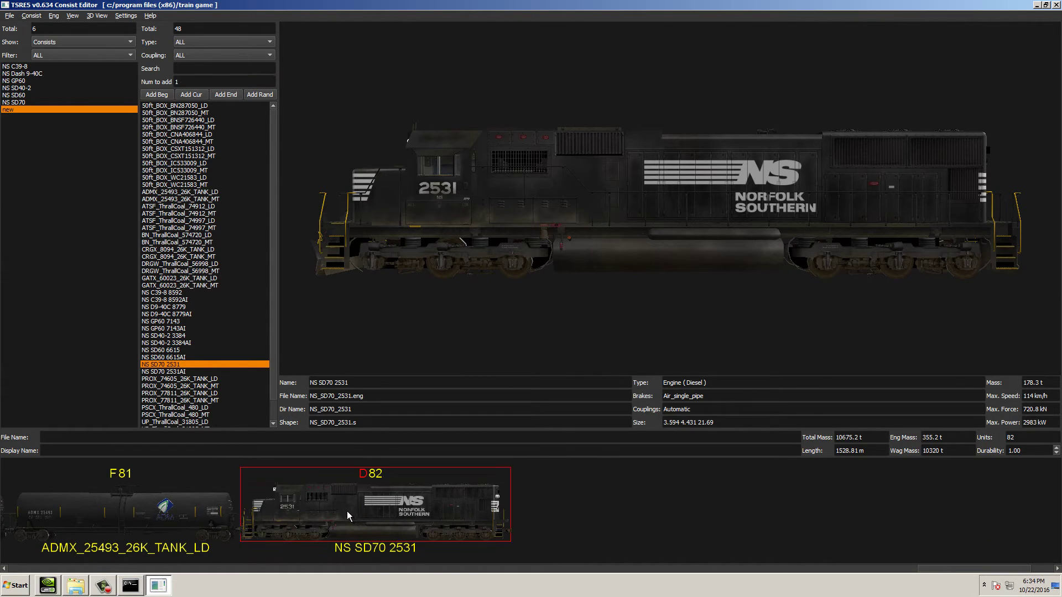
pyautogui.press('Delete')
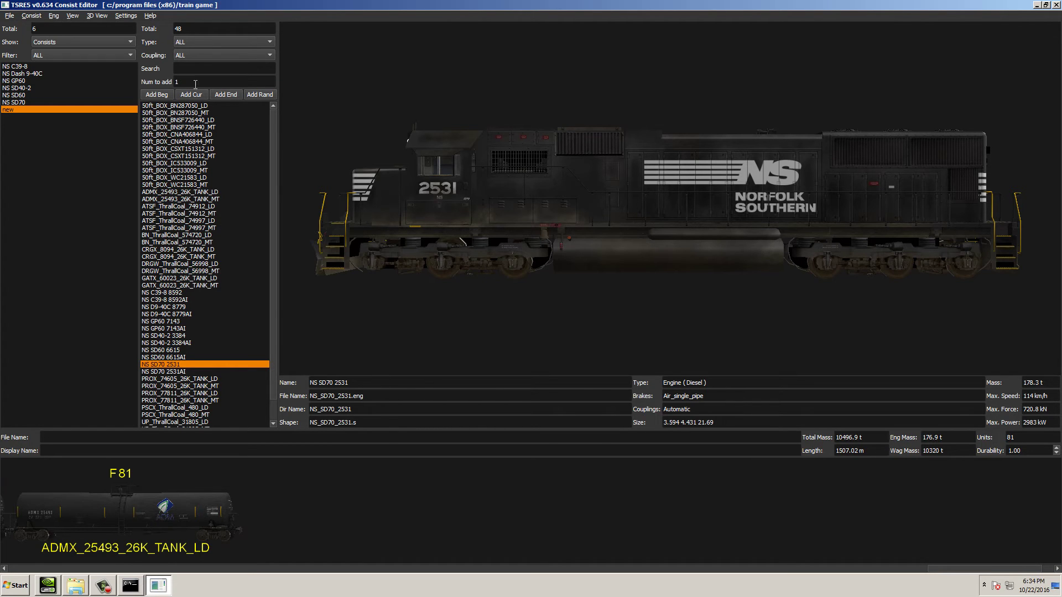
# Step: Append two NS SD70 2531 pushers and flip the last unit, D83, to face backwards
pyautogui.click(195, 84)
pyautogui.press('BackSpace')
pyautogui.write('2')
pyautogui.click(223, 95)
pyautogui.click(365, 521)
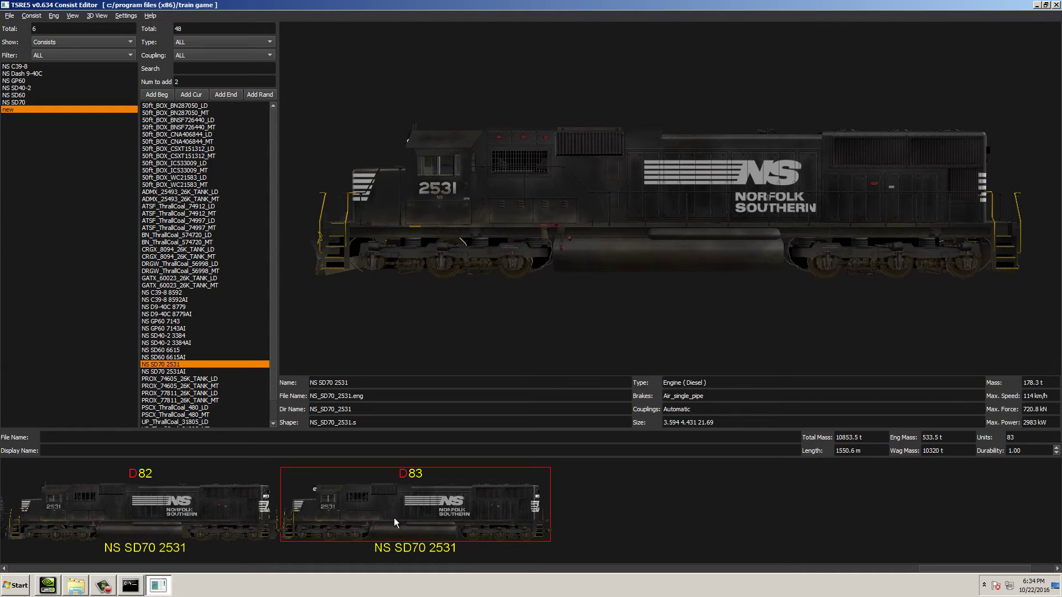
pyautogui.doubleClick(394, 518)
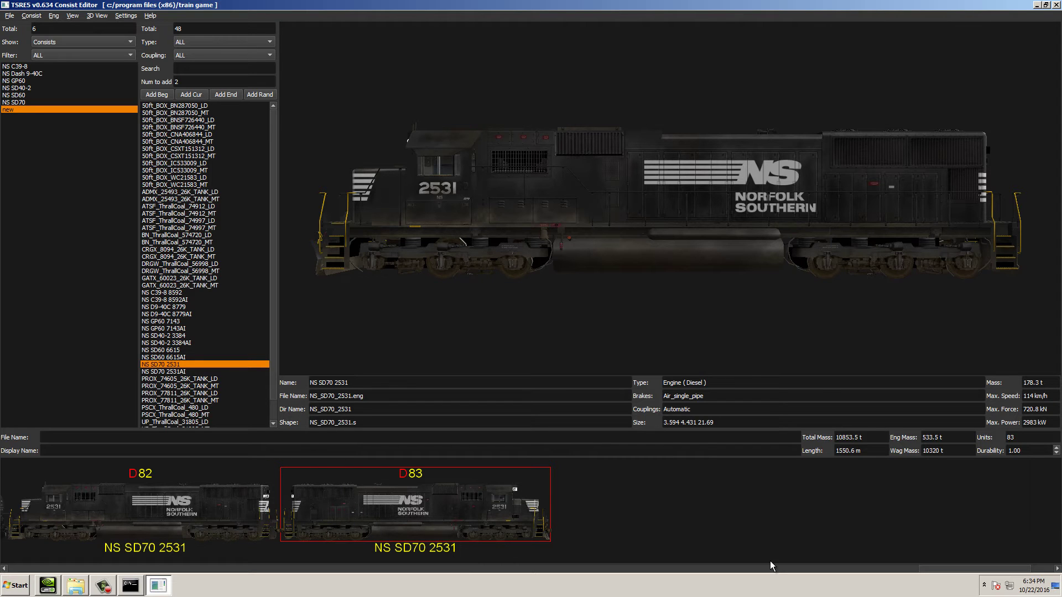
pyautogui.moveTo(934, 570); pyautogui.dragTo(293, 564)
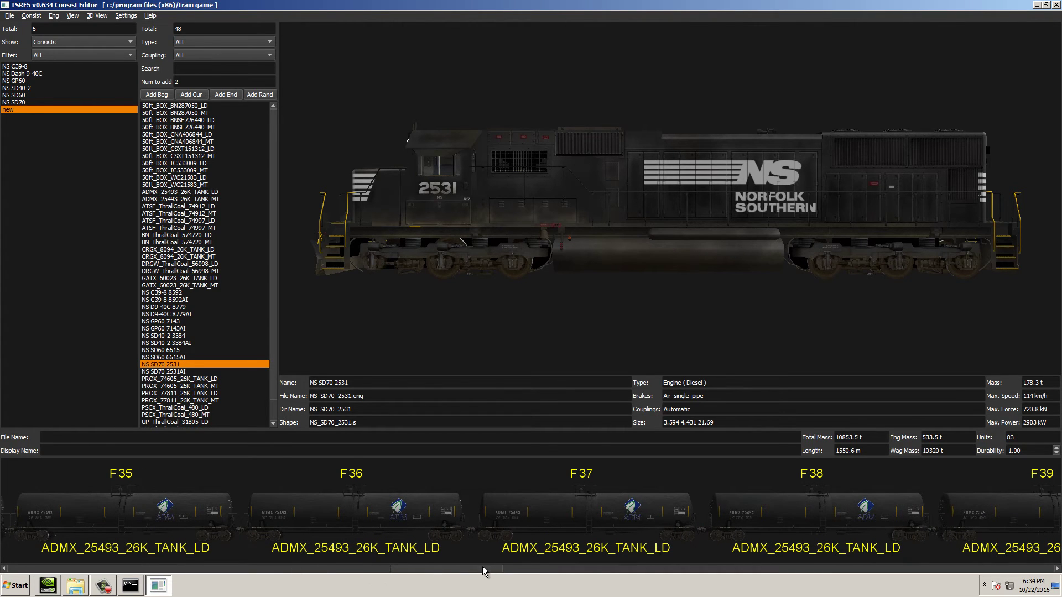
pyautogui.moveTo(483, 567); pyautogui.dragTo(992, 573)
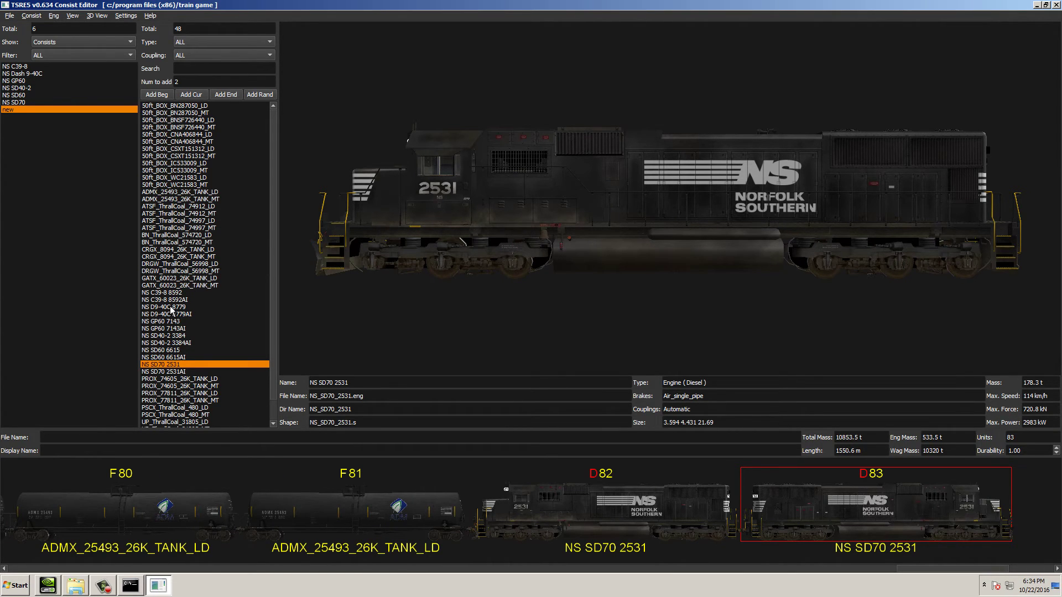
# Step: Insert a single NS D9-40C 8779 at the beginning of the consist
pyautogui.click(171, 308)
pyautogui.doubleClick(176, 82)
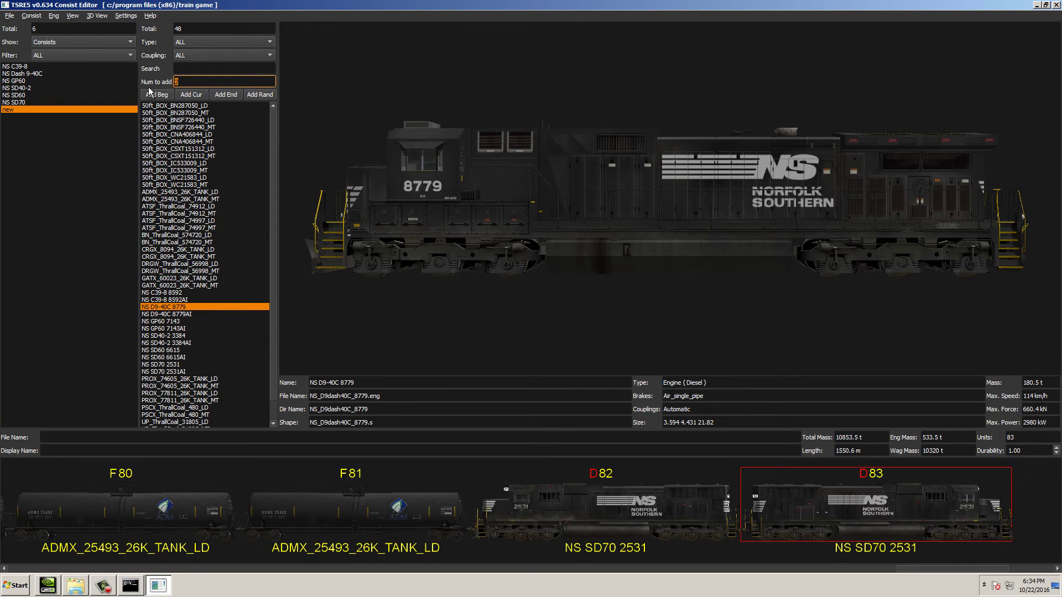
pyautogui.write('1')
pyautogui.click(165, 95)
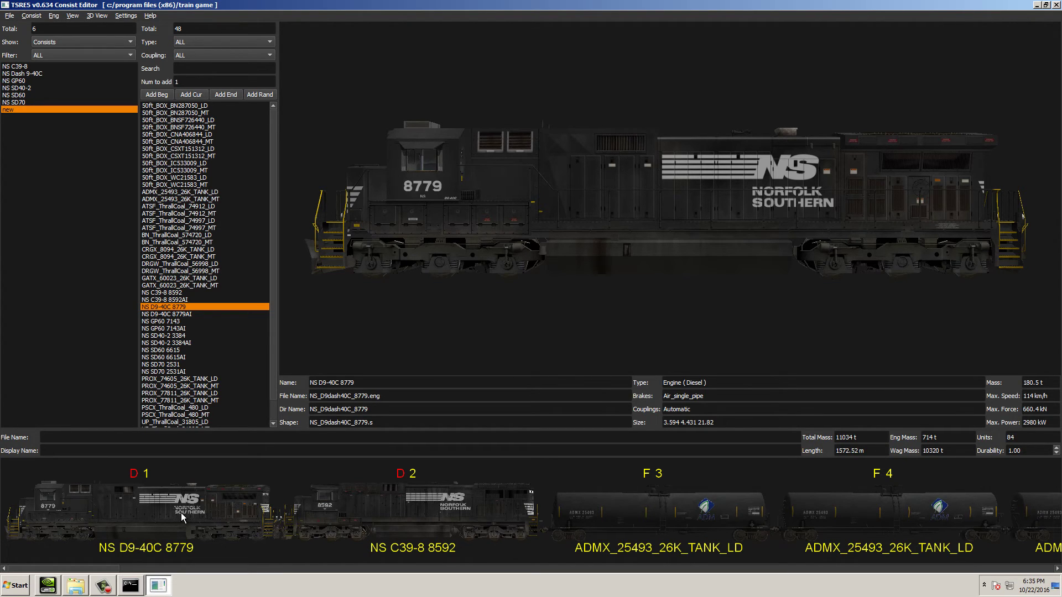
# Step: Try the freight, steam and carriage type filters, leaving the vehicle list on diesel
pyautogui.click(189, 42)
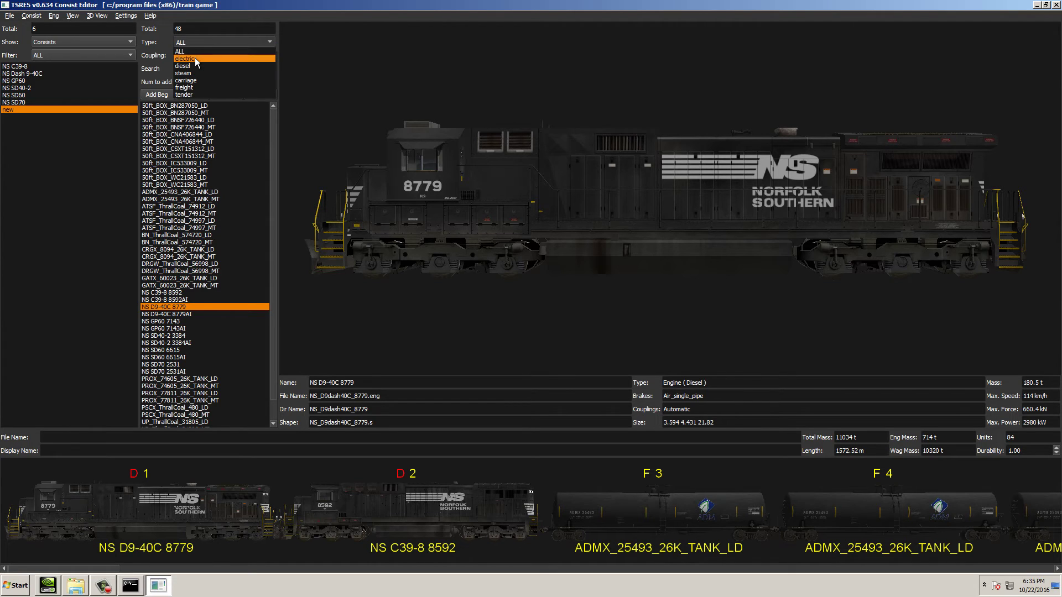
pyautogui.click(191, 87)
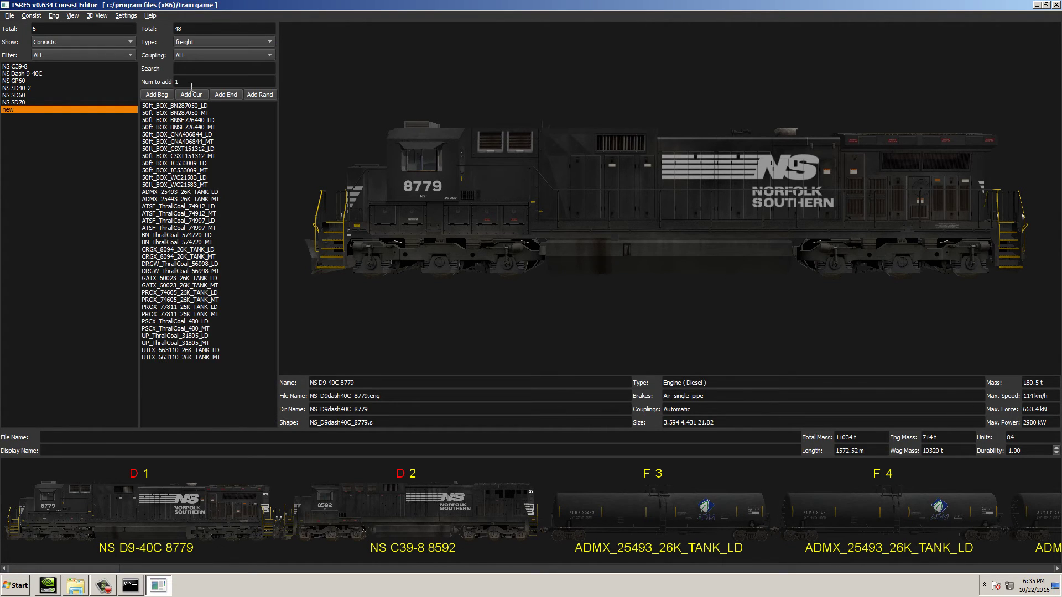
pyautogui.click(195, 44)
pyautogui.click(193, 66)
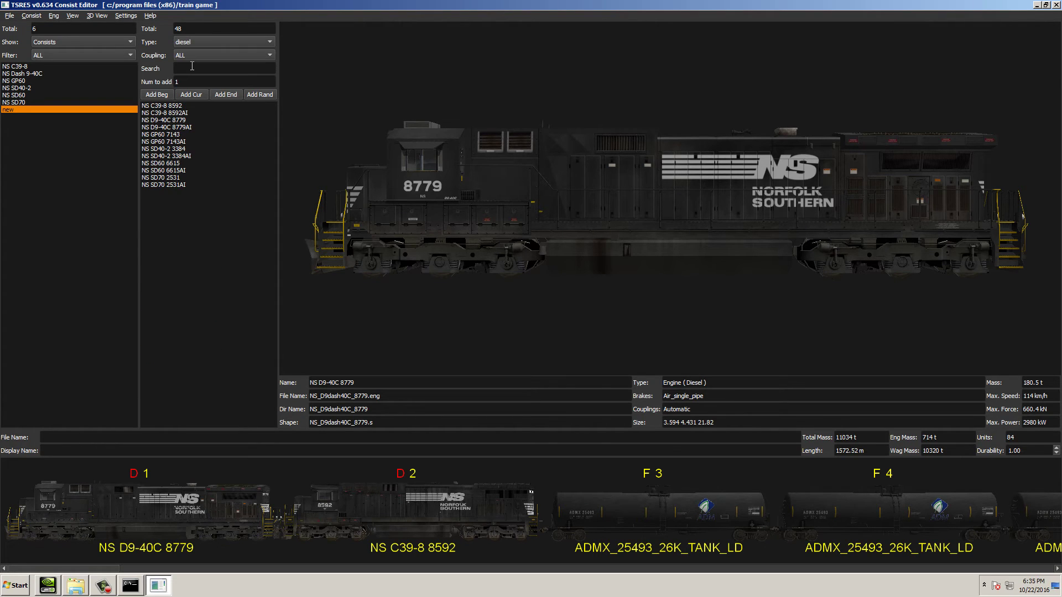
pyautogui.click(195, 40)
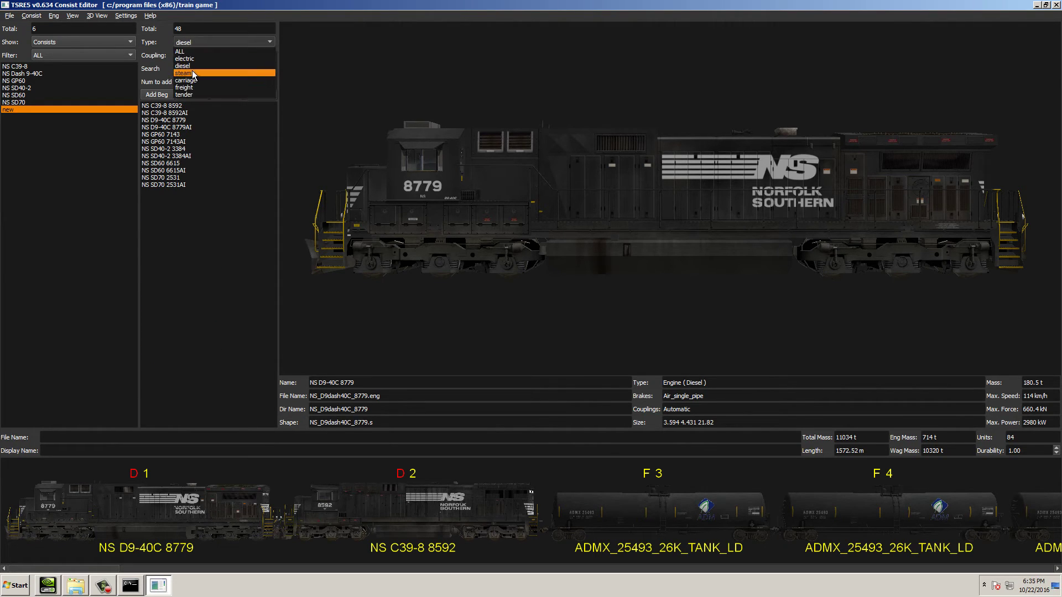
pyautogui.click(191, 70)
pyautogui.click(201, 40)
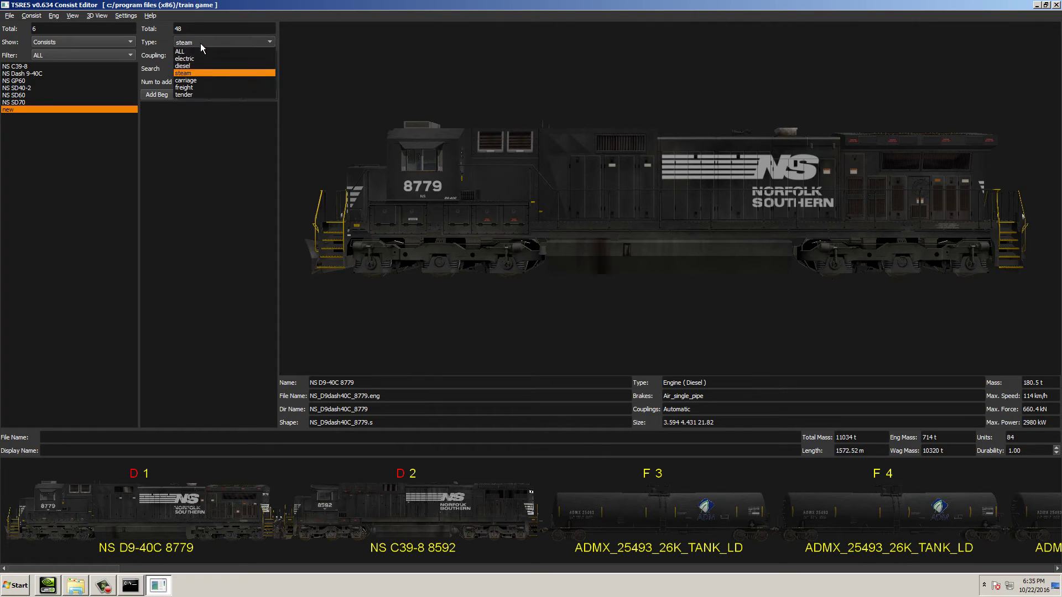
pyautogui.click(195, 79)
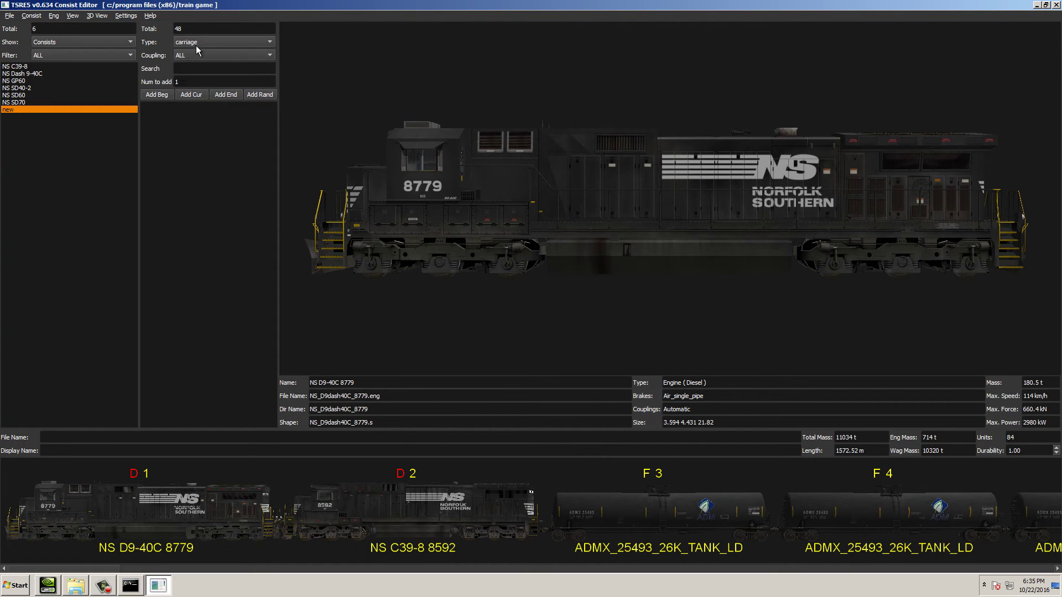
pyautogui.click(195, 44)
pyautogui.click(198, 67)
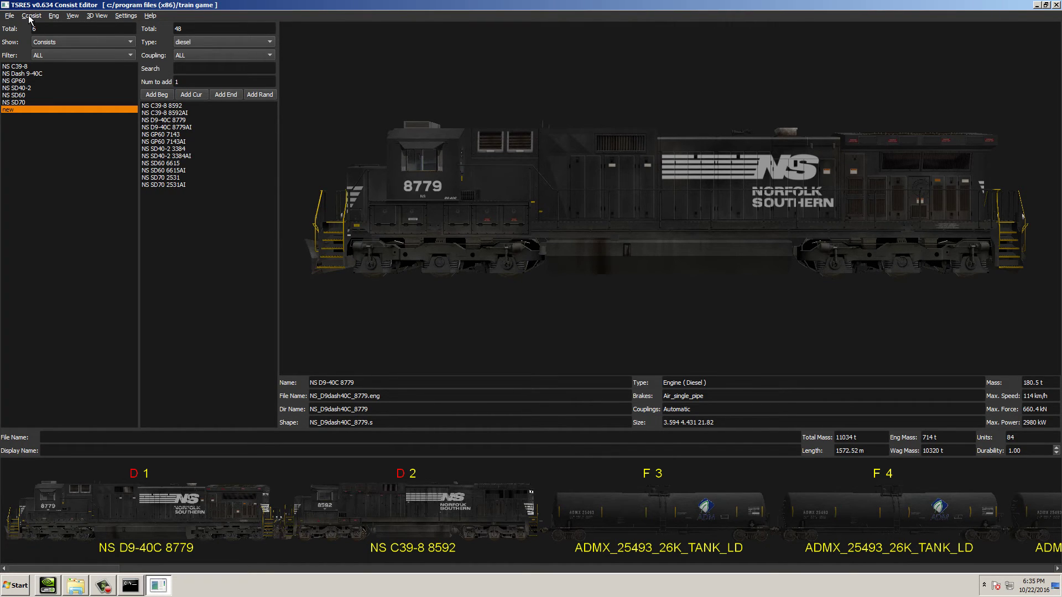
pyautogui.click(31, 15)
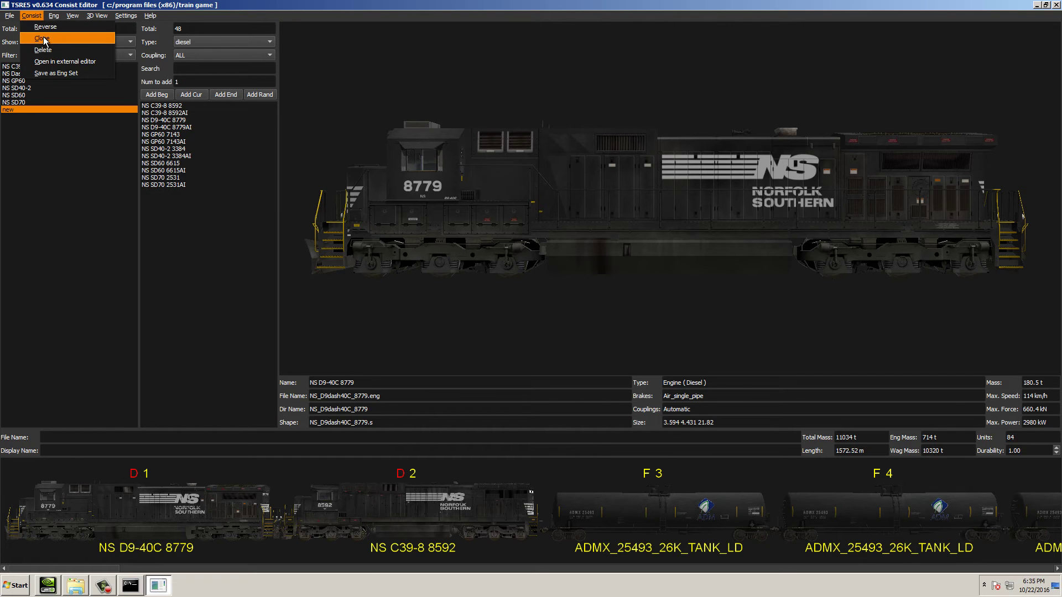
# Step: Set the shape preview background to dark red and turn the locomotive to a front three-quarter view
pyautogui.moveTo(54, 19)
pyautogui.moveTo(89, 18)
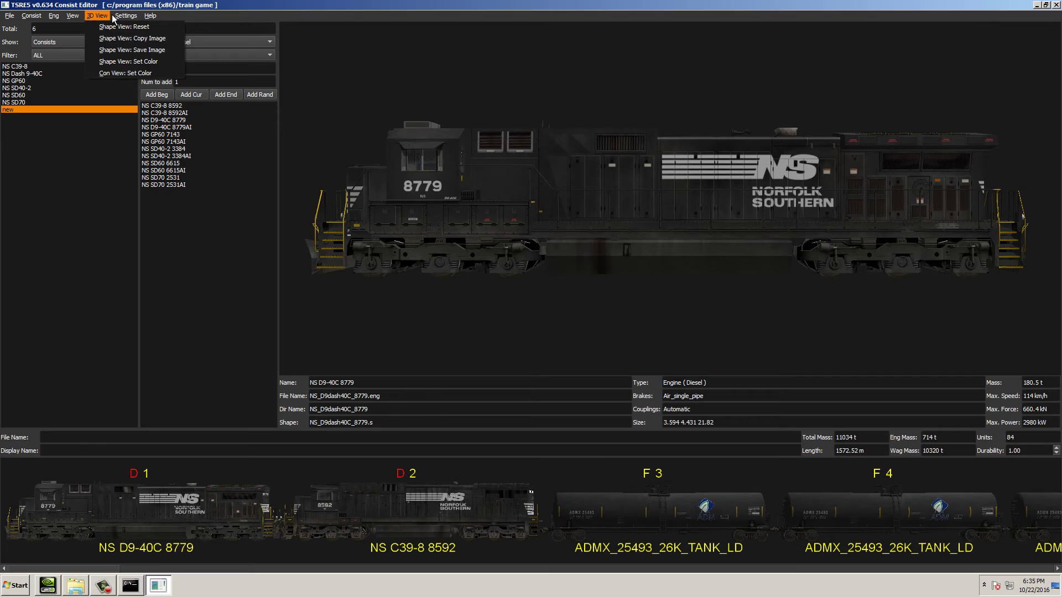
pyautogui.click(131, 63)
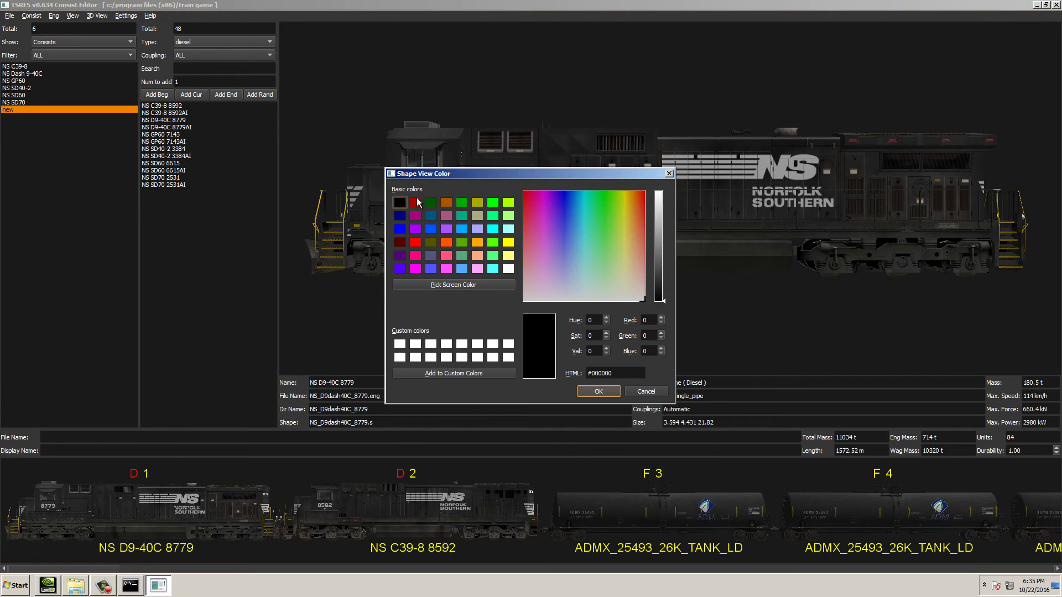
pyautogui.click(416, 202)
pyautogui.click(603, 391)
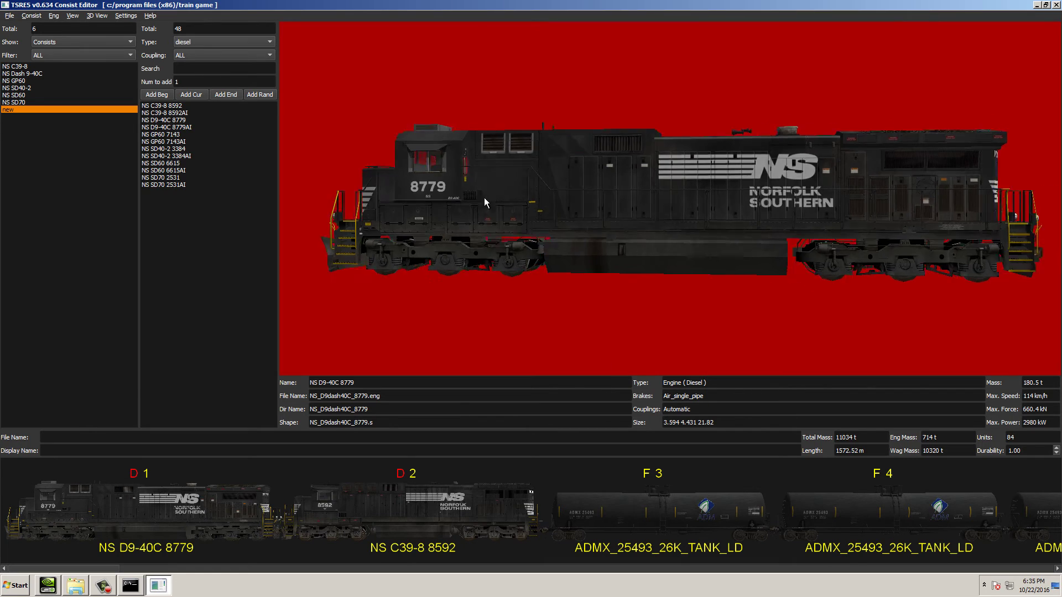
pyautogui.moveTo(483, 197); pyautogui.dragTo(619, 222)
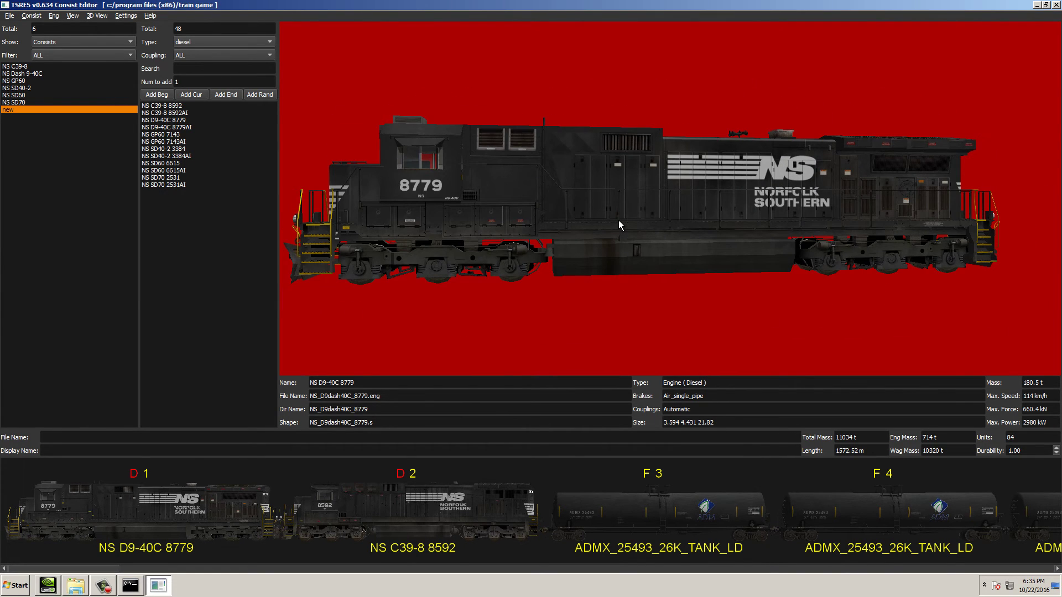
# Step: Switch the preview background back to black and rotate the locomotive to view both sides
pyautogui.click(99, 16)
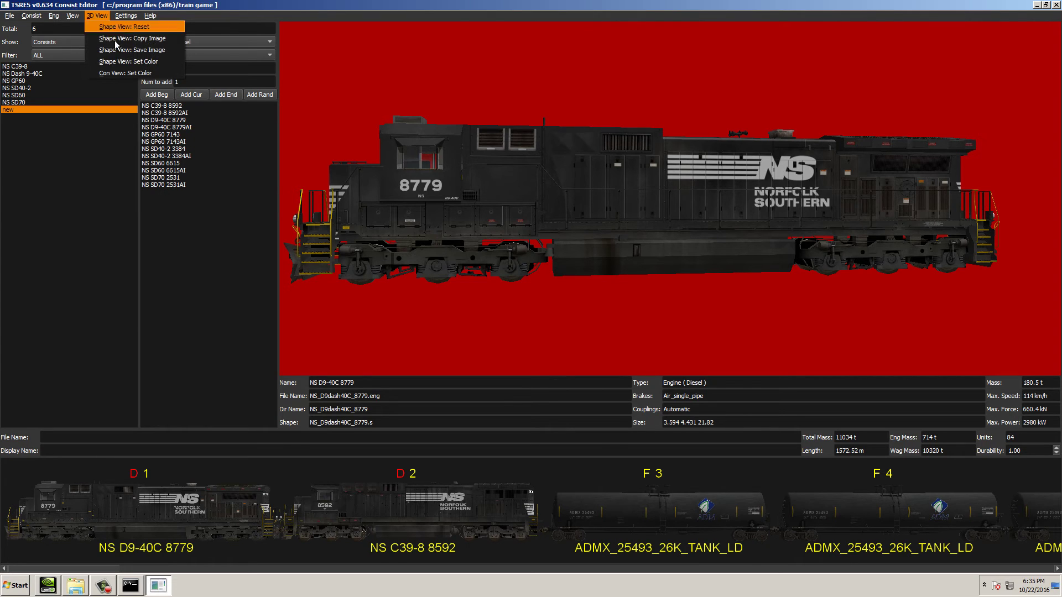
pyautogui.click(118, 61)
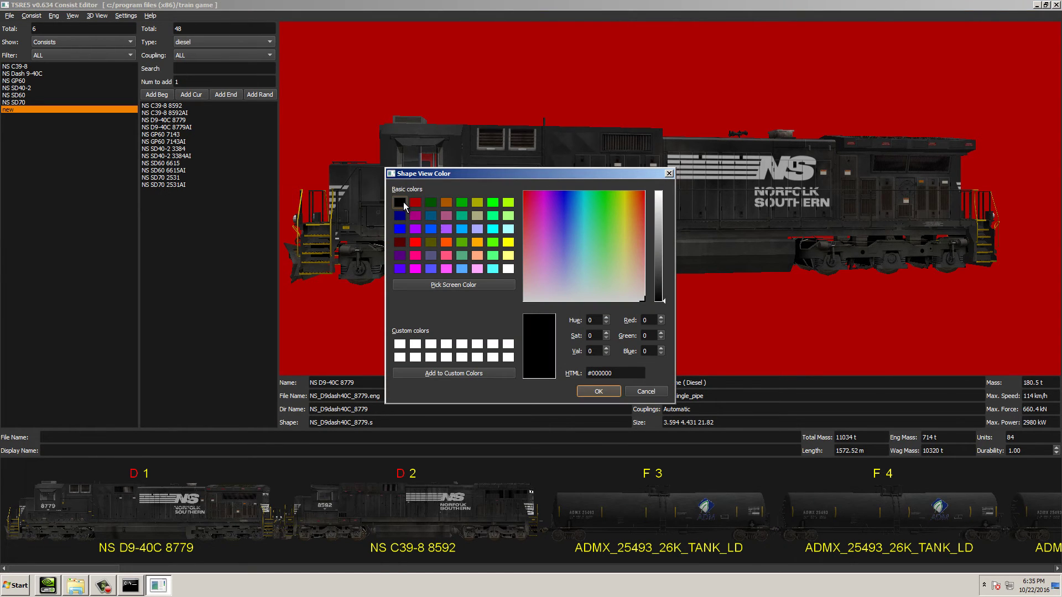
pyautogui.click(599, 391)
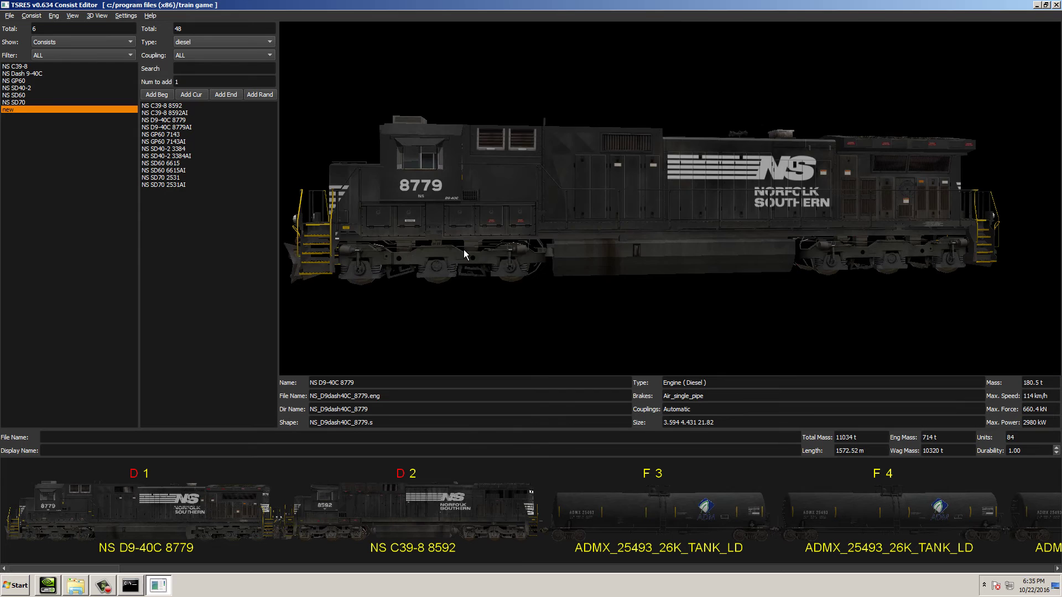
pyautogui.moveTo(465, 252); pyautogui.dragTo(444, 240)
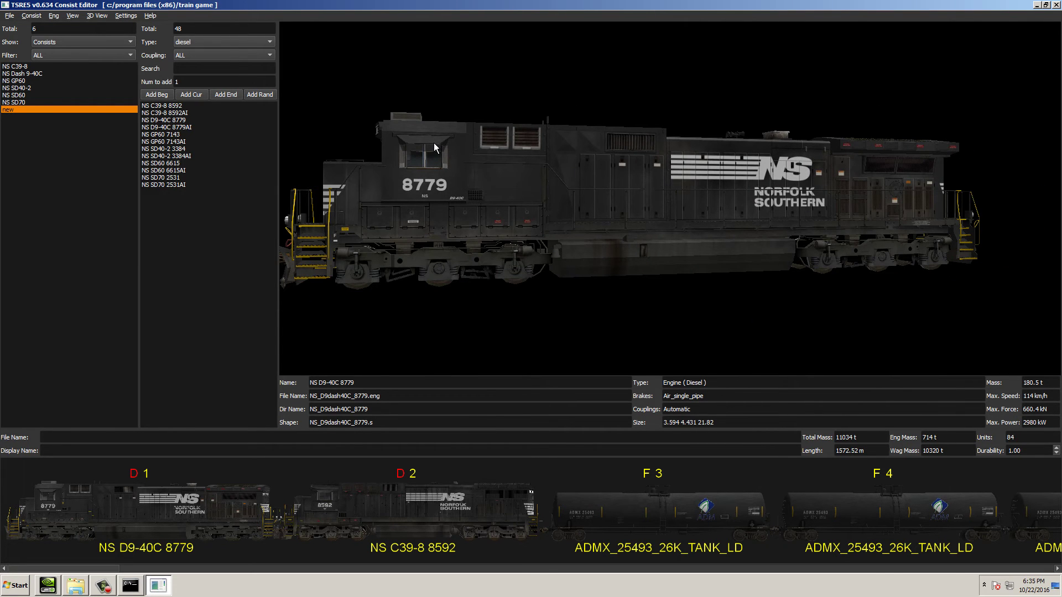
pyautogui.moveTo(404, 137); pyautogui.dragTo(560, 168)
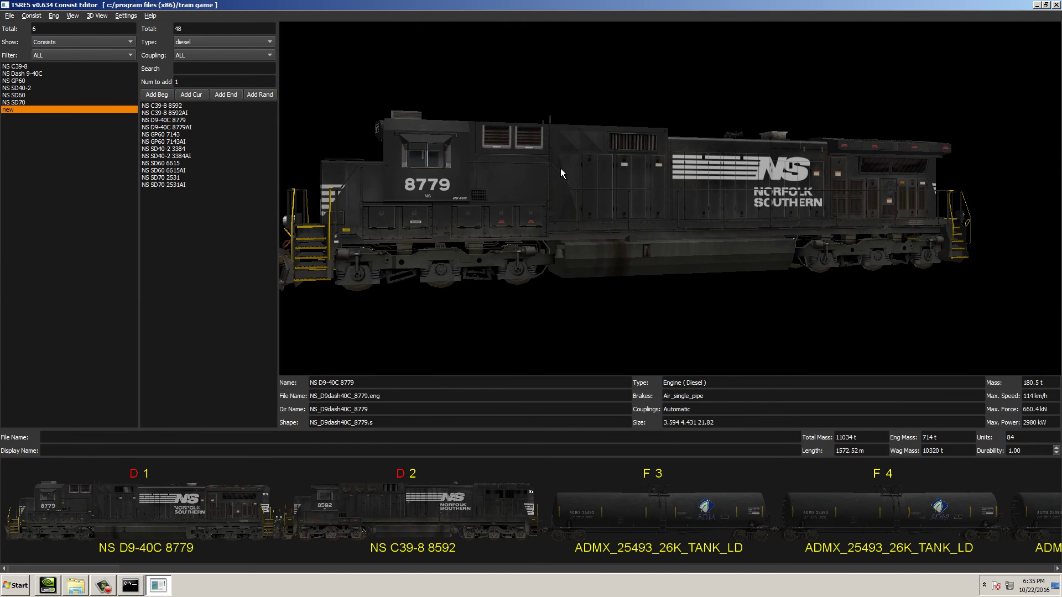
pyautogui.click(103, 16)
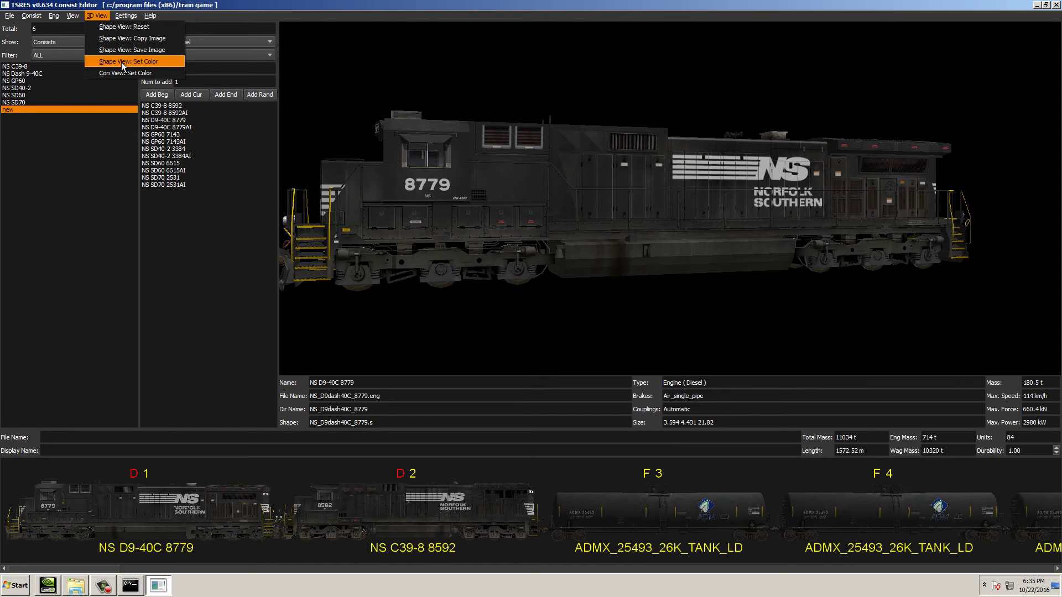
# Step: Turn the D9-40C 8779 preview to an angled front view and copy the image
pyautogui.click(134, 40)
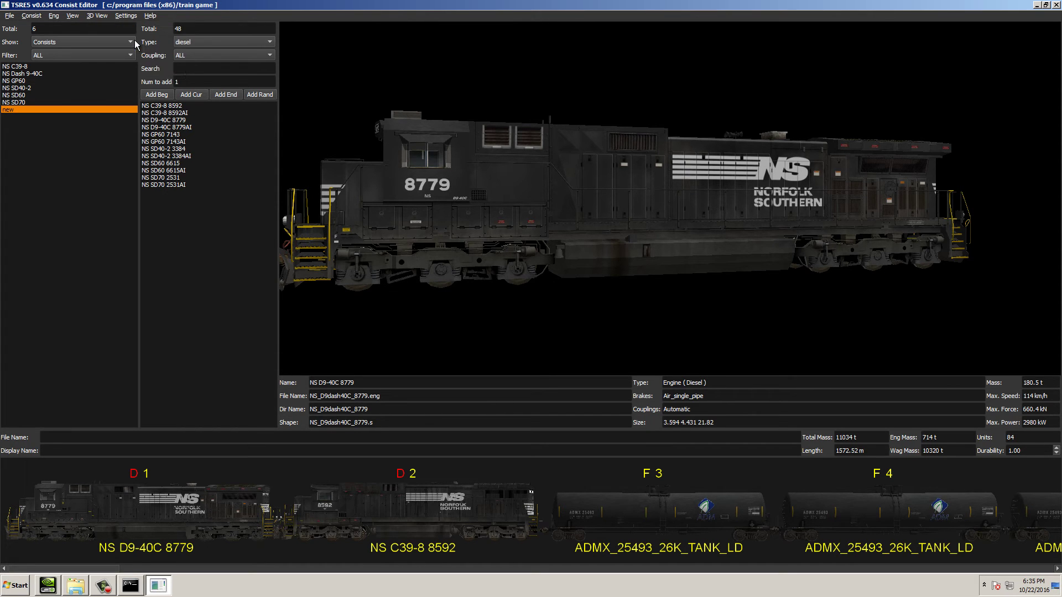
pyautogui.moveTo(480, 163)
pyautogui.mouseDown()
pyautogui.moveTo(514, 164)
pyautogui.moveTo(474, 164)
pyautogui.mouseUp()
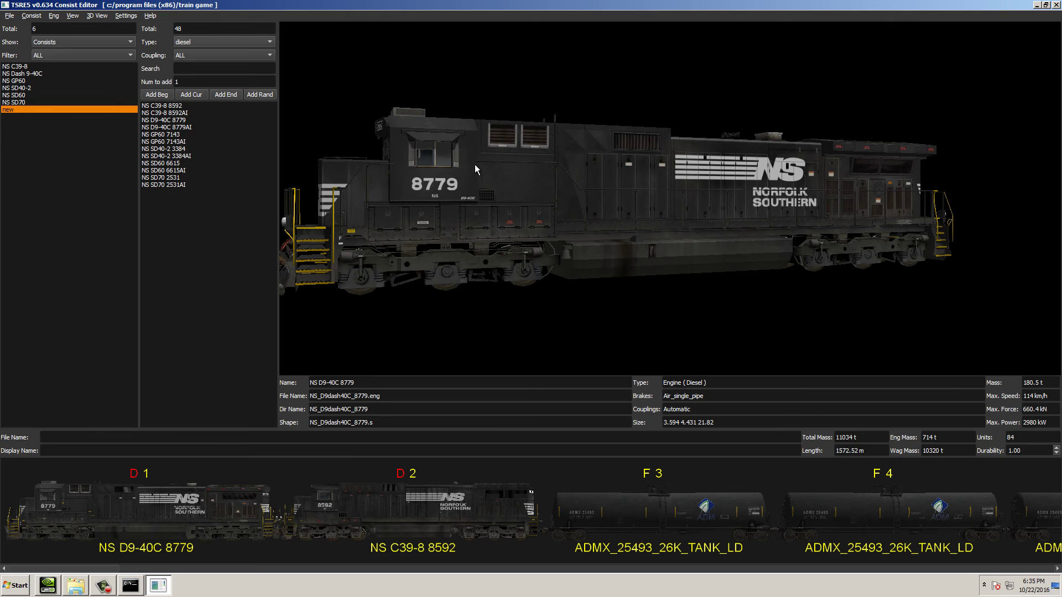
pyautogui.moveTo(361, 130); pyautogui.dragTo(380, 138)
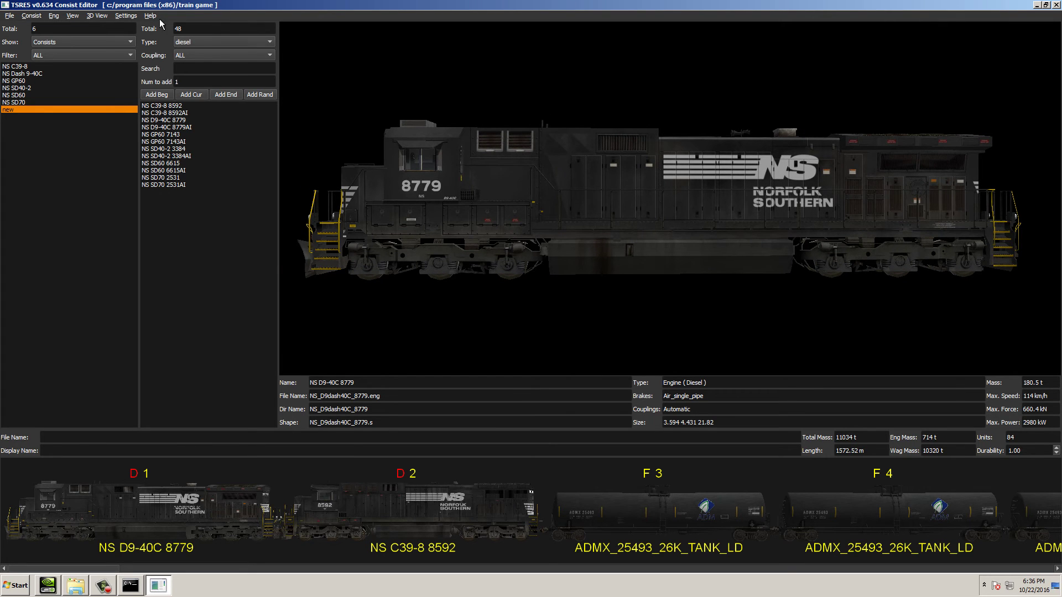
pyautogui.moveTo(548, 222); pyautogui.dragTo(488, 227)
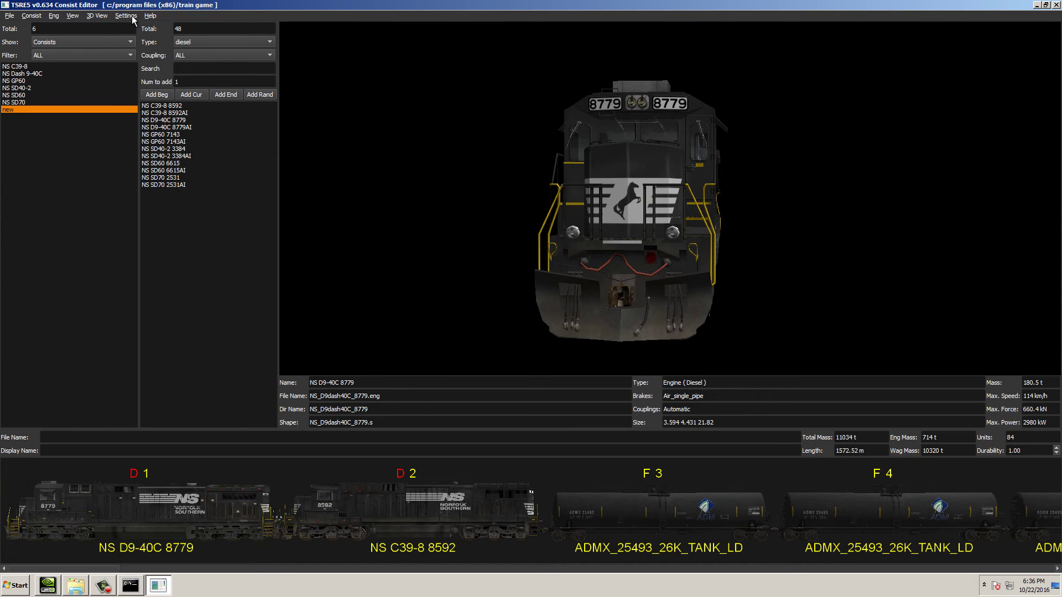
pyautogui.click(97, 15)
pyautogui.click(110, 39)
# Step: Paste the copied locomotive image into Paint as a test, then close Paint without saving
pyautogui.press('super')
pyautogui.write('paint')
pyautogui.press('Return')
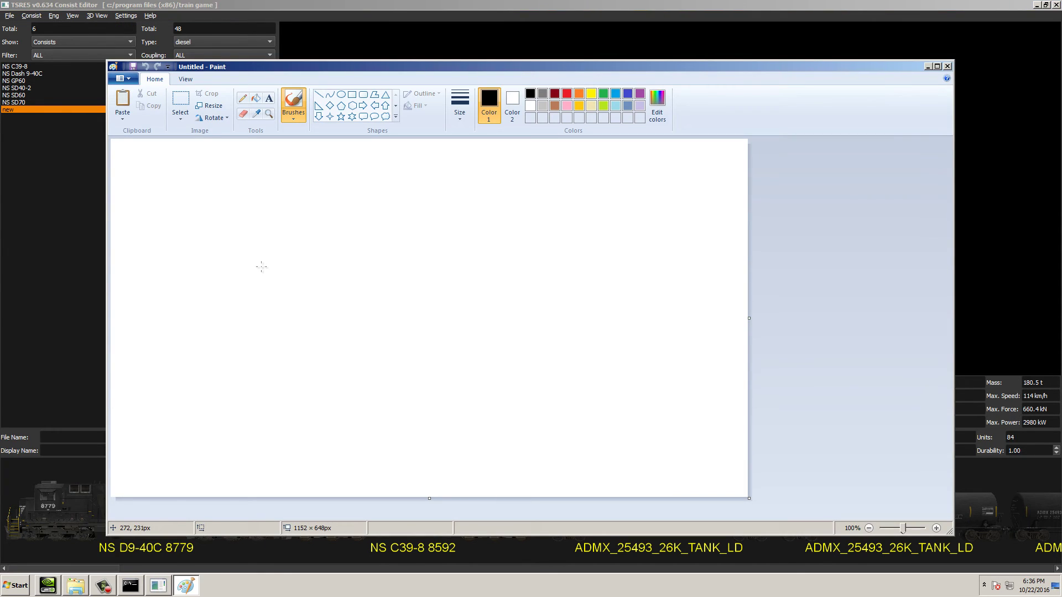
pyautogui.hotkey('ctrl', 'v')
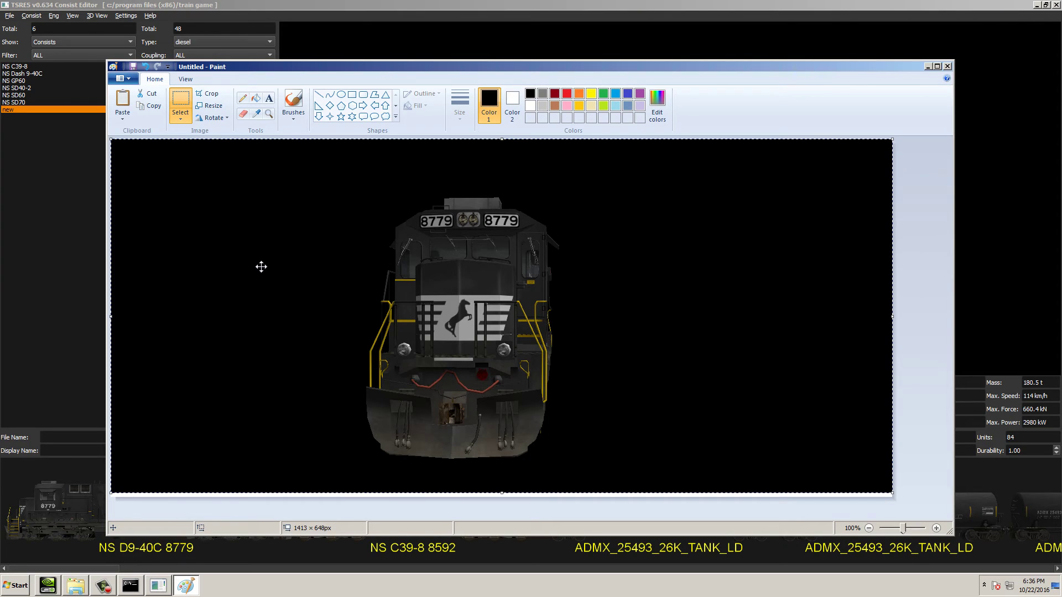
pyautogui.click(947, 69)
pyautogui.click(559, 310)
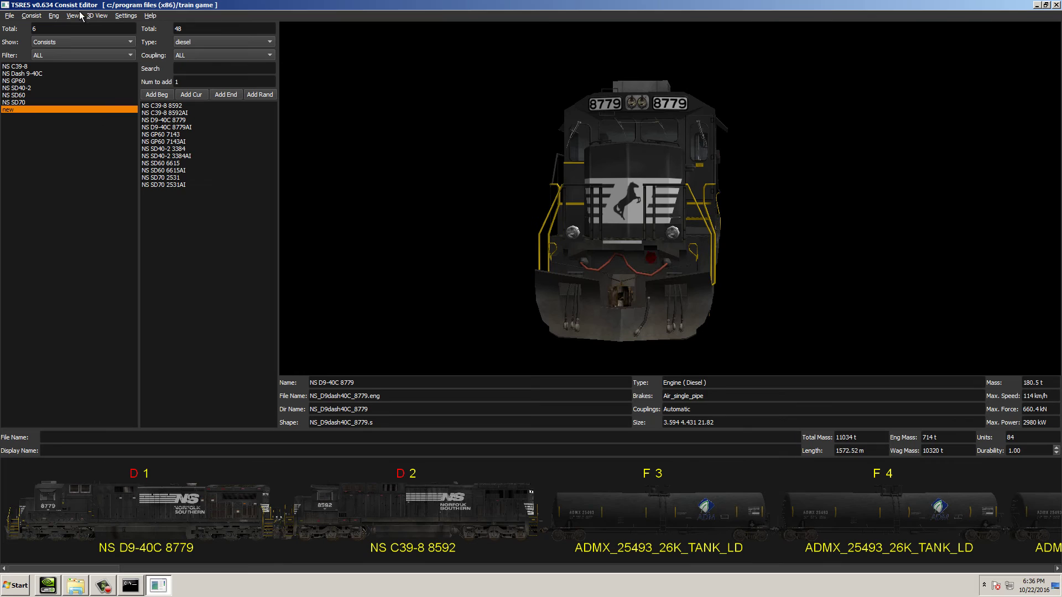
pyautogui.click(118, 15)
pyautogui.click(150, 15)
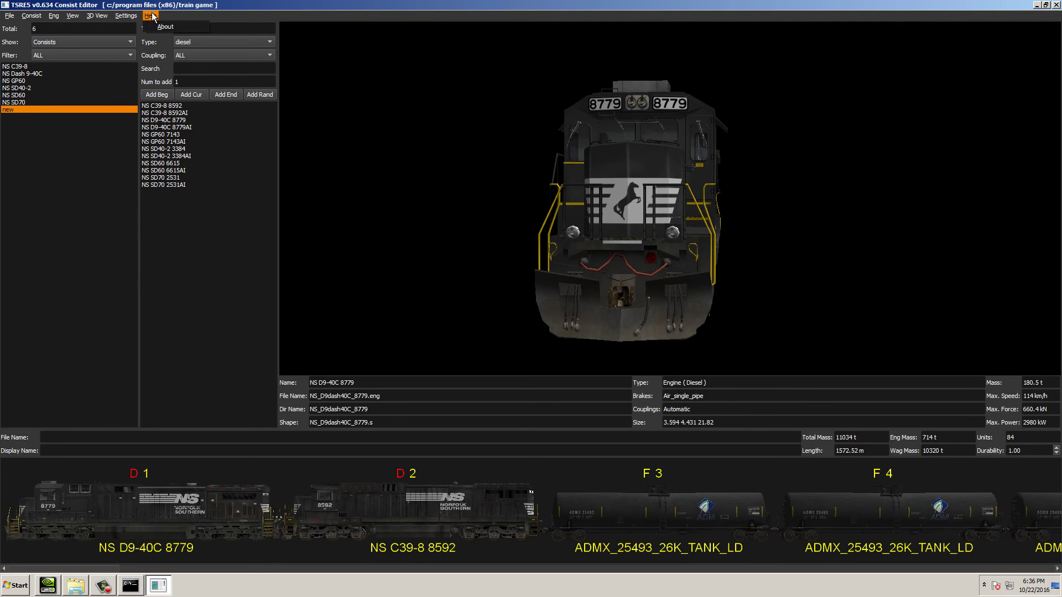
pyautogui.click(223, 5)
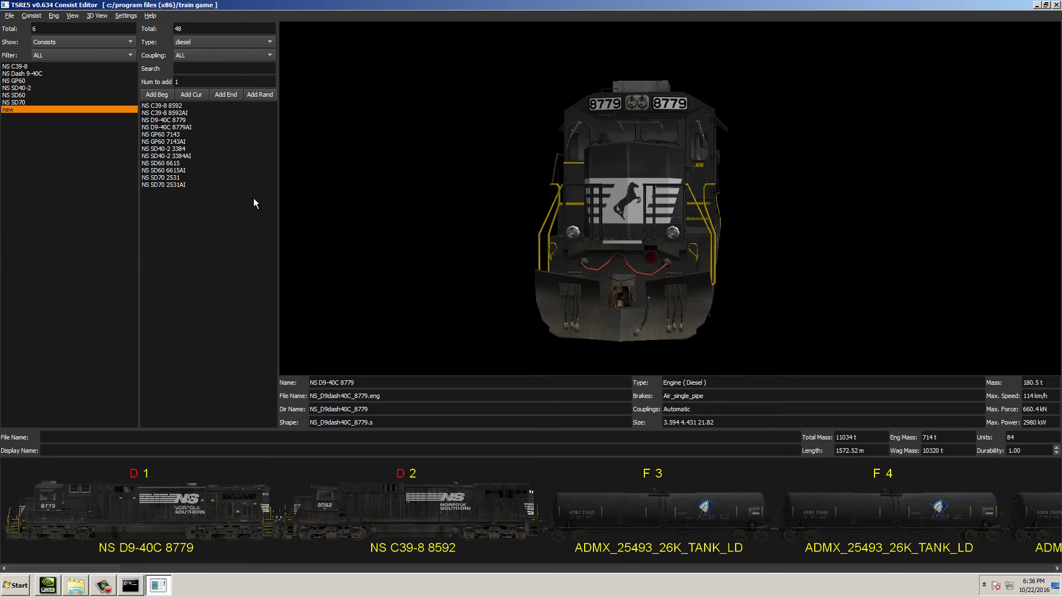
# Step: Enter file name NS_AI_TANK_TRAIN and display name NS TANK TRAIN for the consist
pyautogui.click(68, 434)
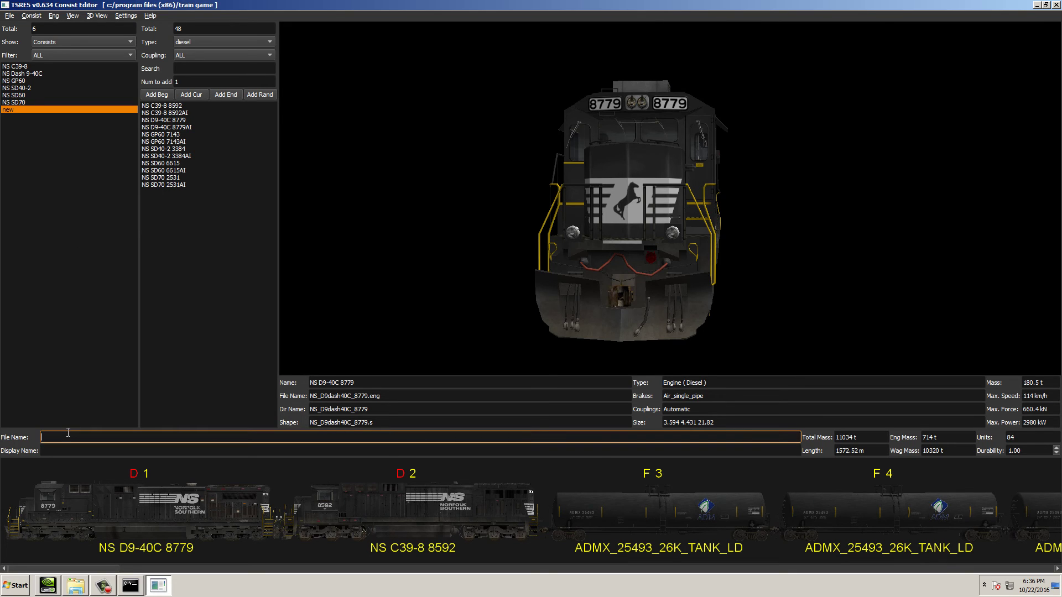
pyautogui.write('D')
pyautogui.write('NS')
pyautogui.write('_AI_')
pyautogui.write('TANK')
pyautogui.write('_TRAIN')
pyautogui.click(64, 451)
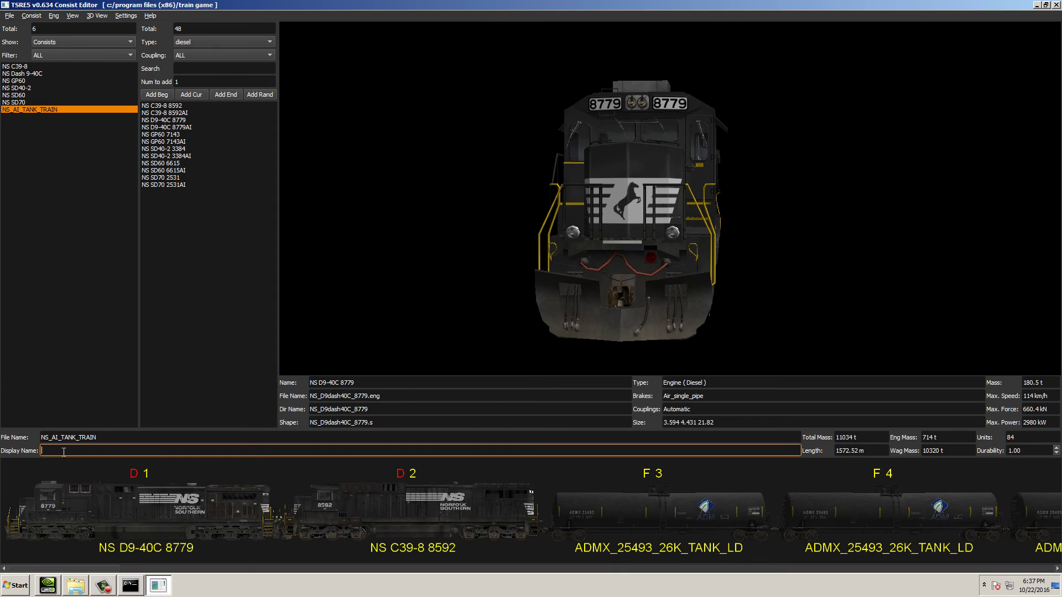
pyautogui.write('NS')
pyautogui.write('TANK TRAIN')
# Step: Save the NS TANK TRAIN consist, recheck it in the list, and switch Show to Activity Consists
pyautogui.click(10, 16)
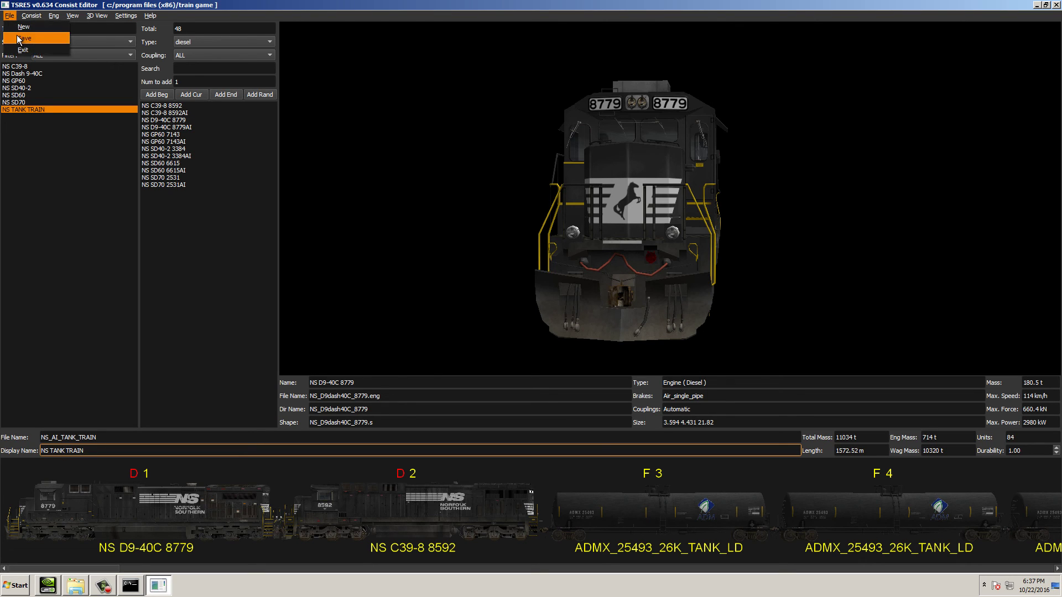
pyautogui.click(19, 39)
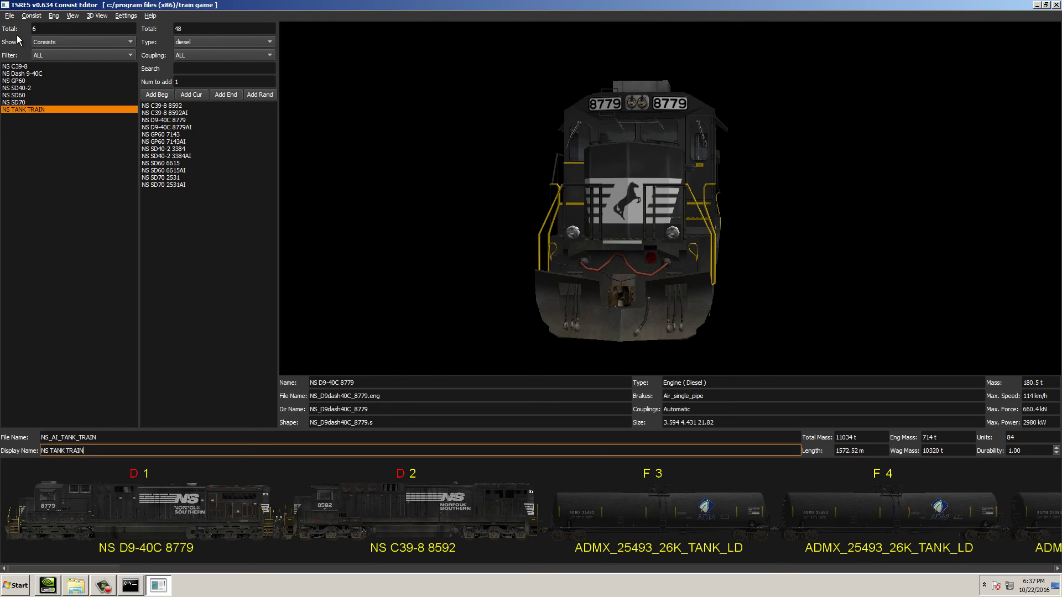
pyautogui.click(32, 102)
pyautogui.click(35, 109)
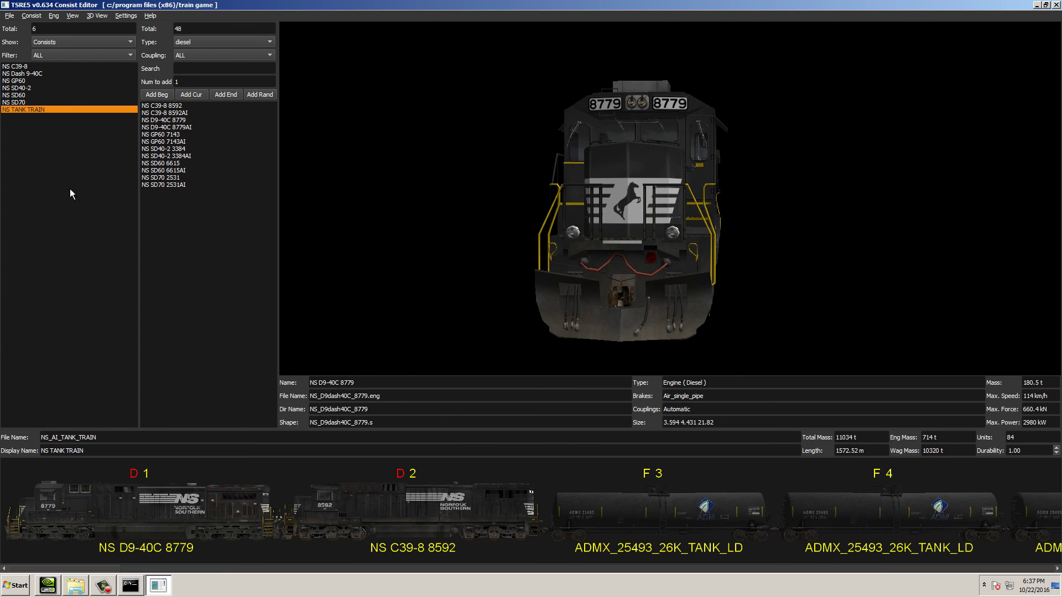
pyautogui.click(72, 43)
pyautogui.click(69, 61)
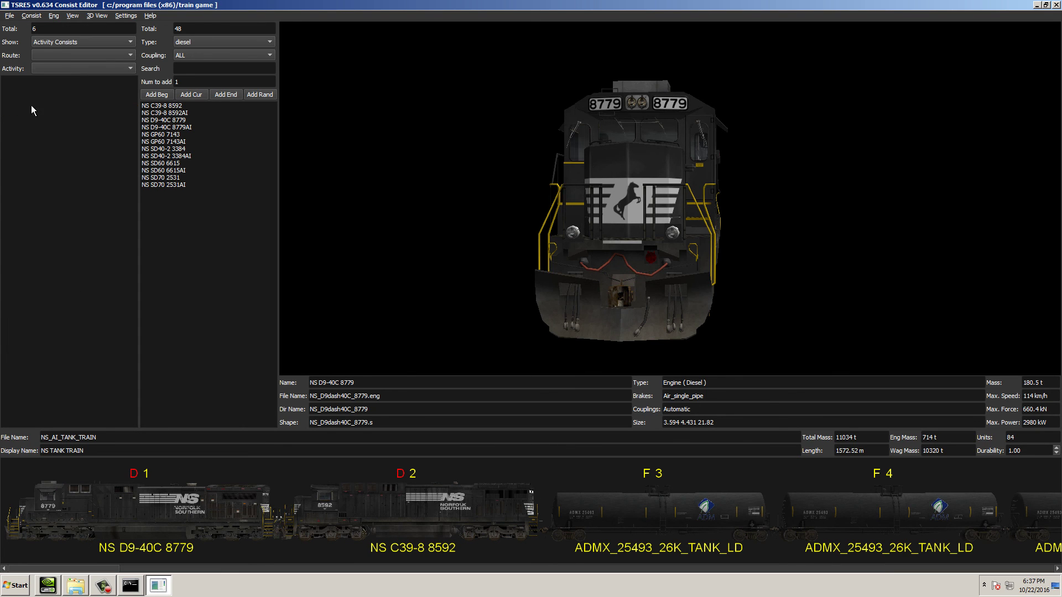